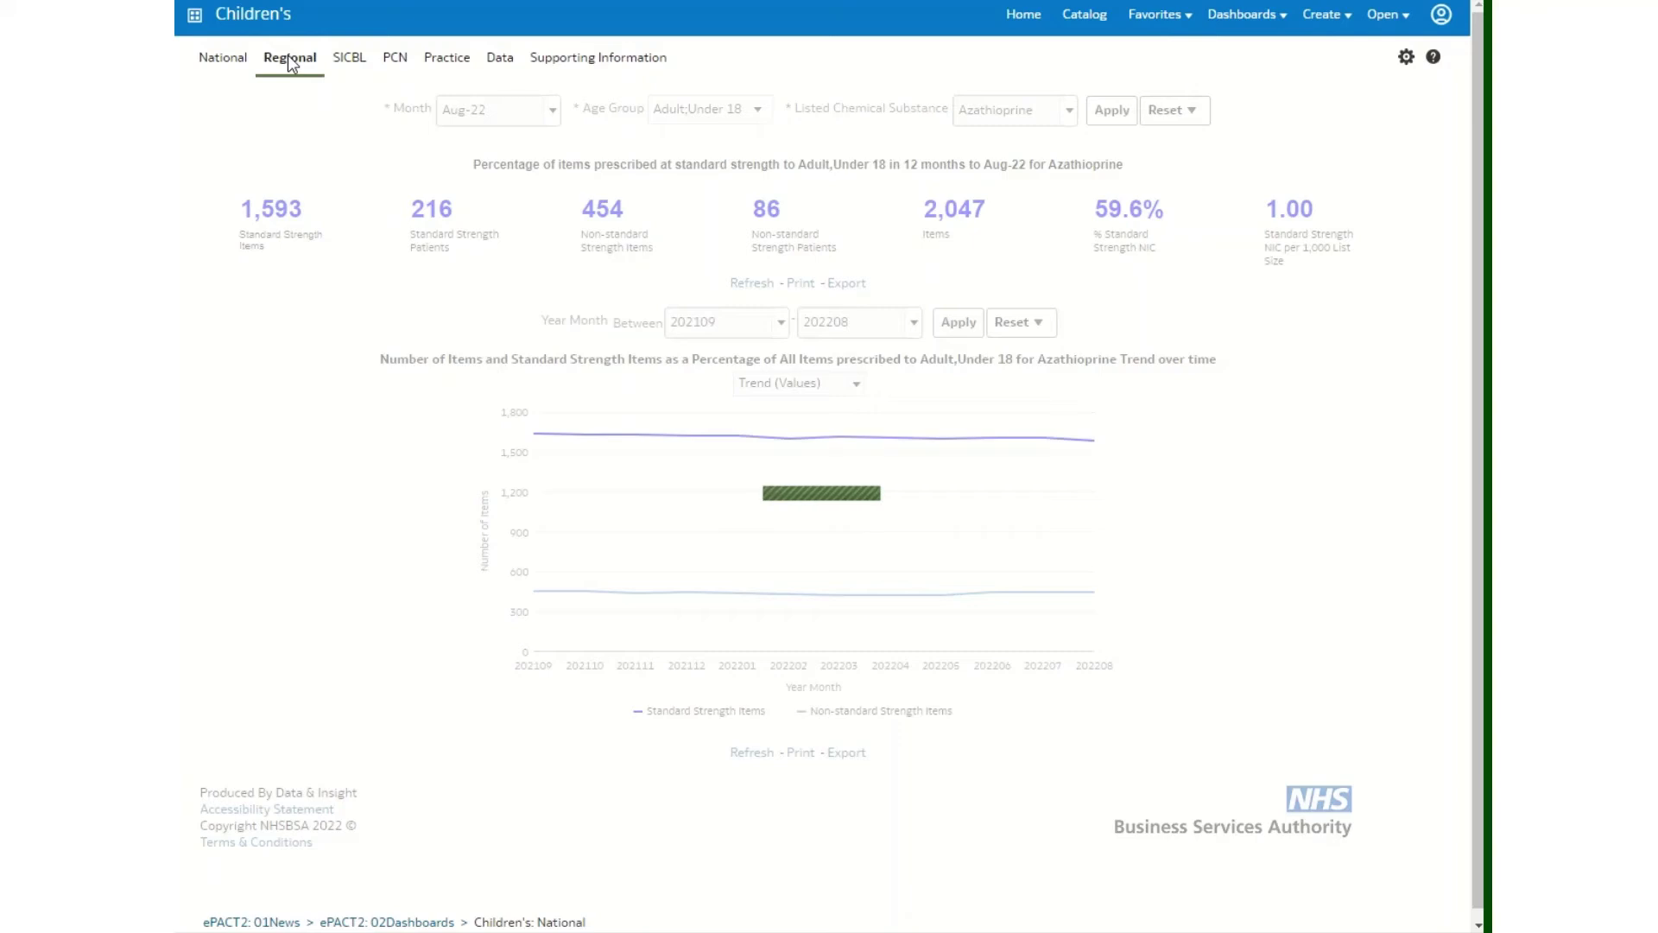
- View the SICBL and PCN level reports and open the Practice level report
left_click(350, 61)
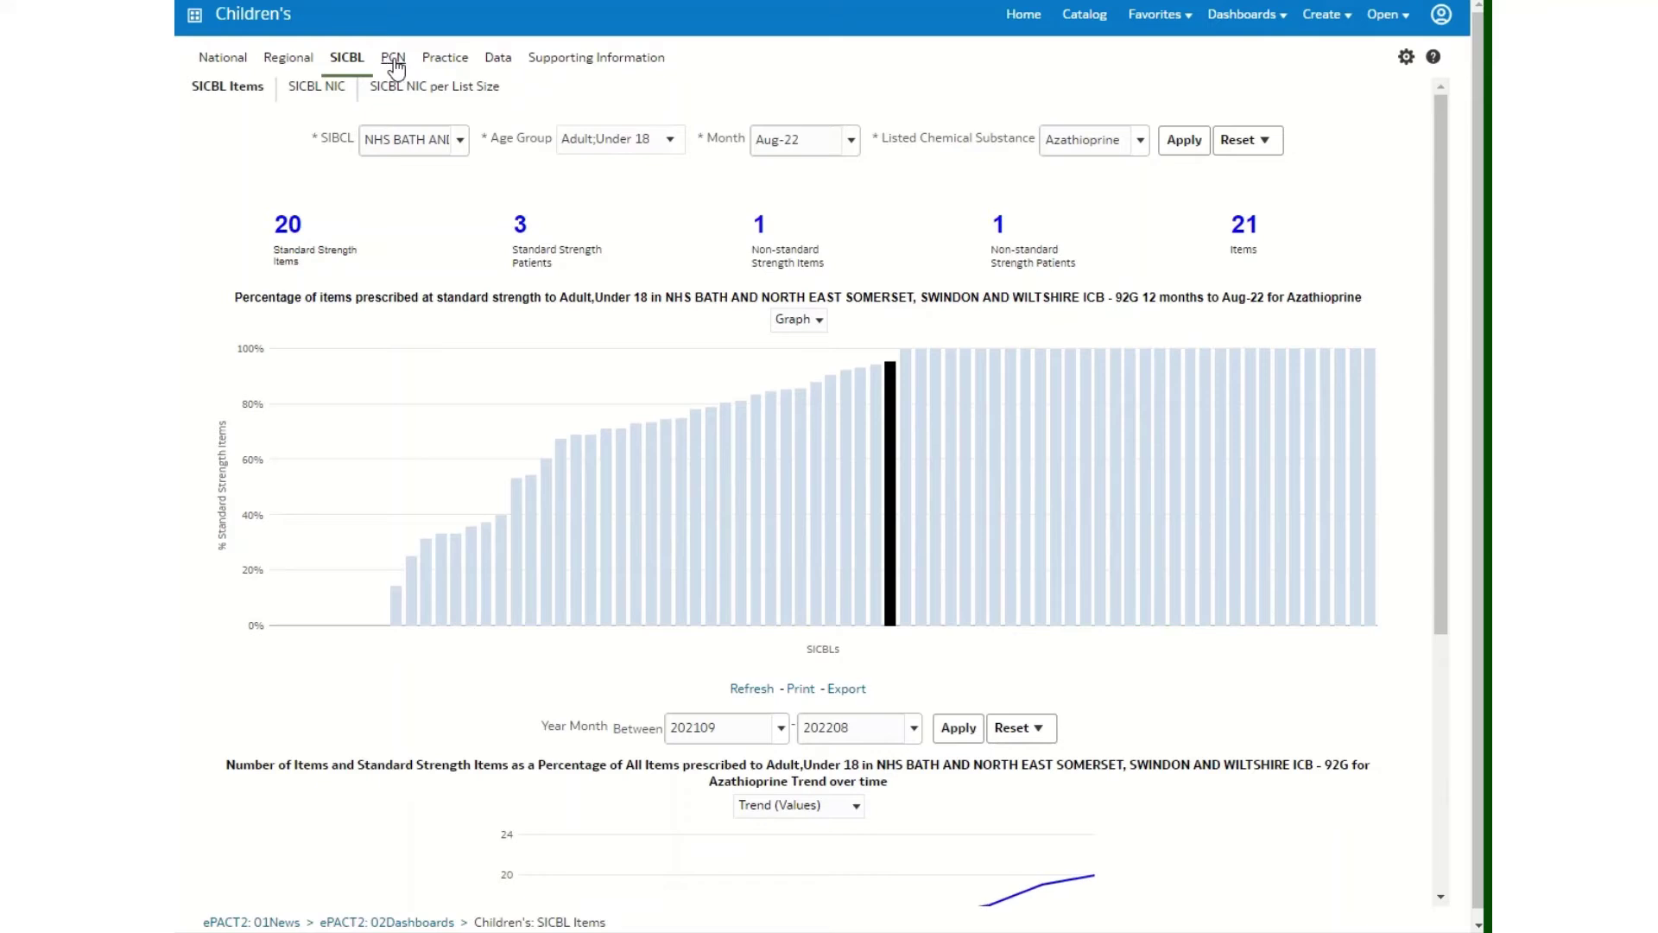
left_click(394, 61)
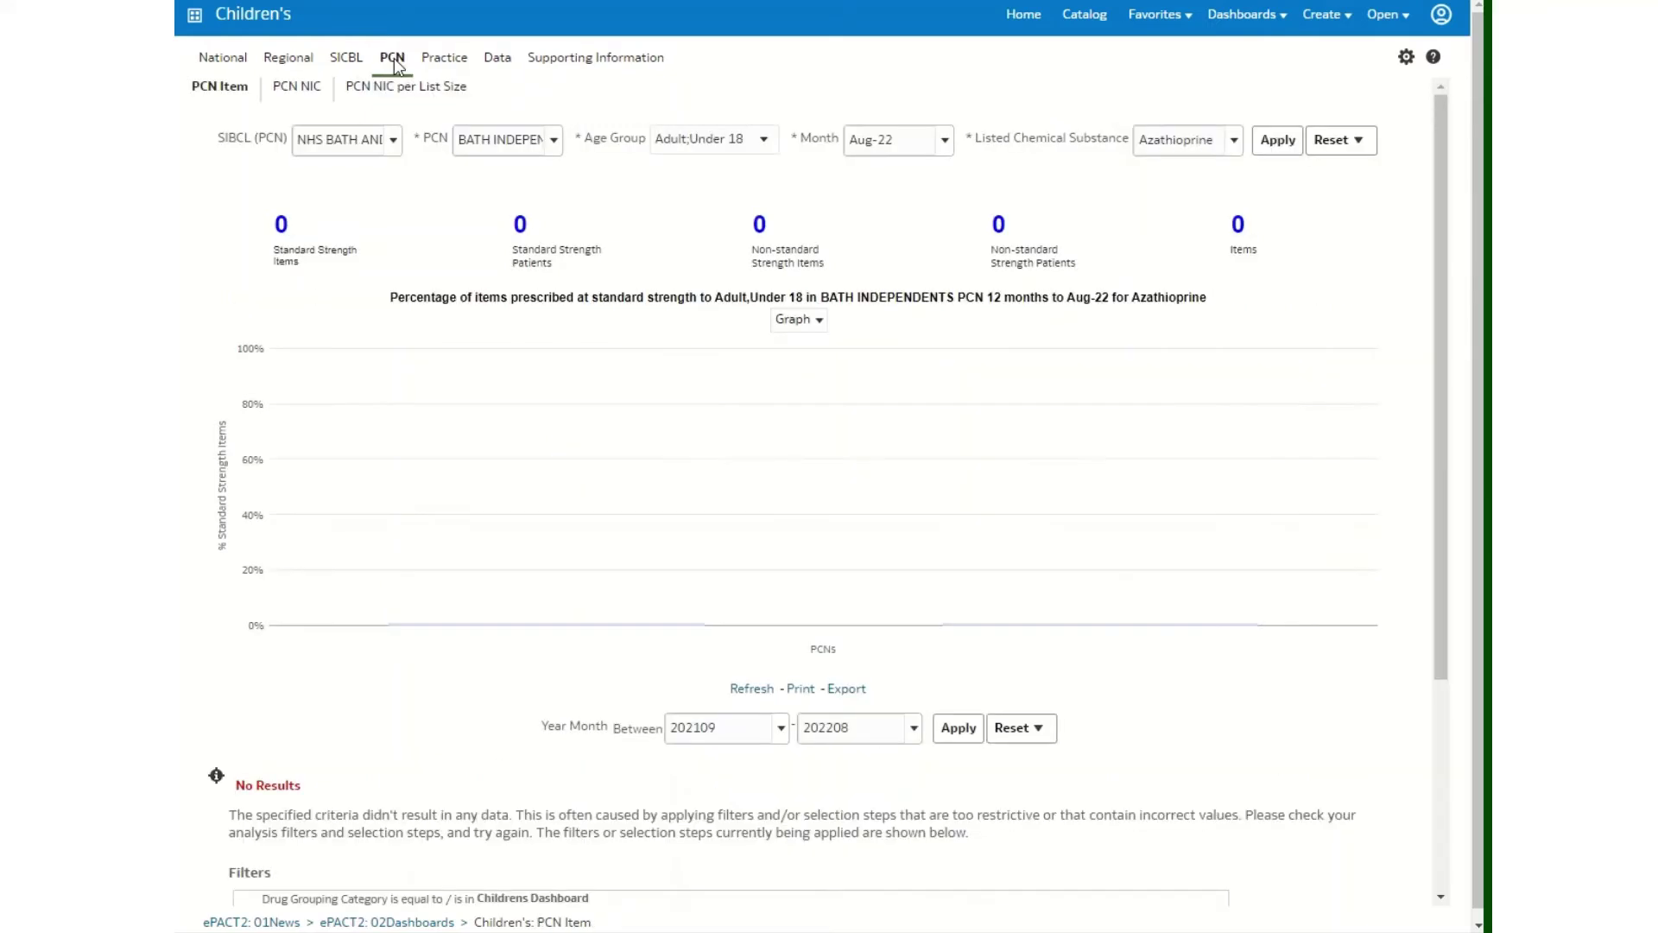
left_click(448, 63)
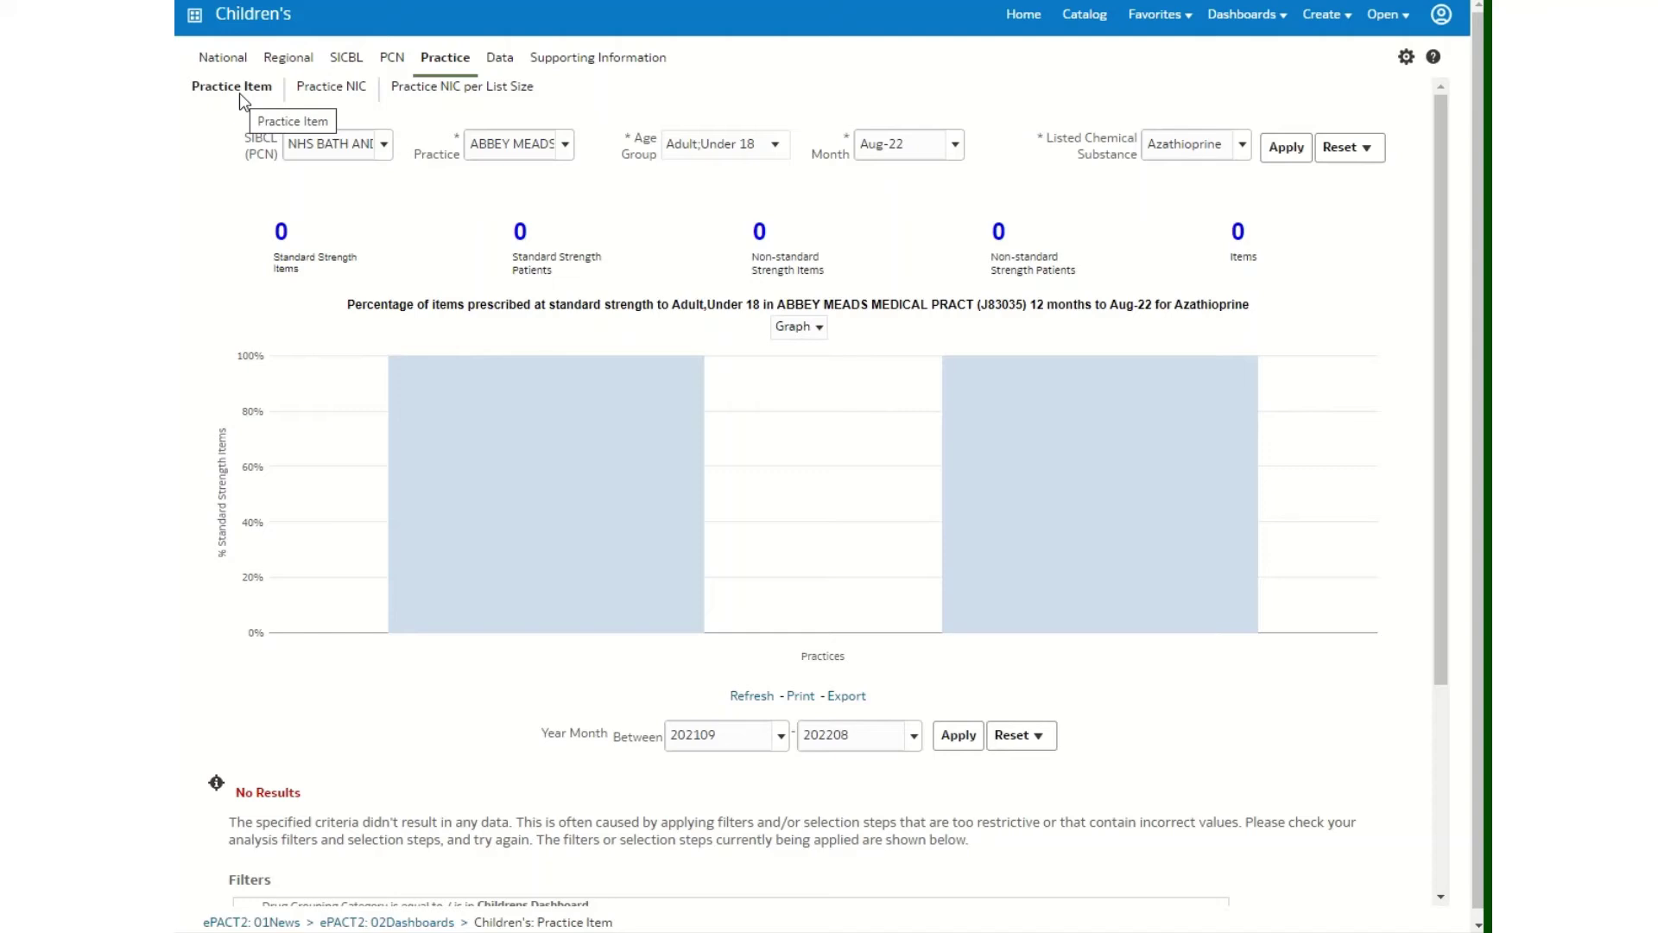
- View the Practice NIC and Practice NIC per List Size reports and return to the Practice Item report
left_click(335, 90)
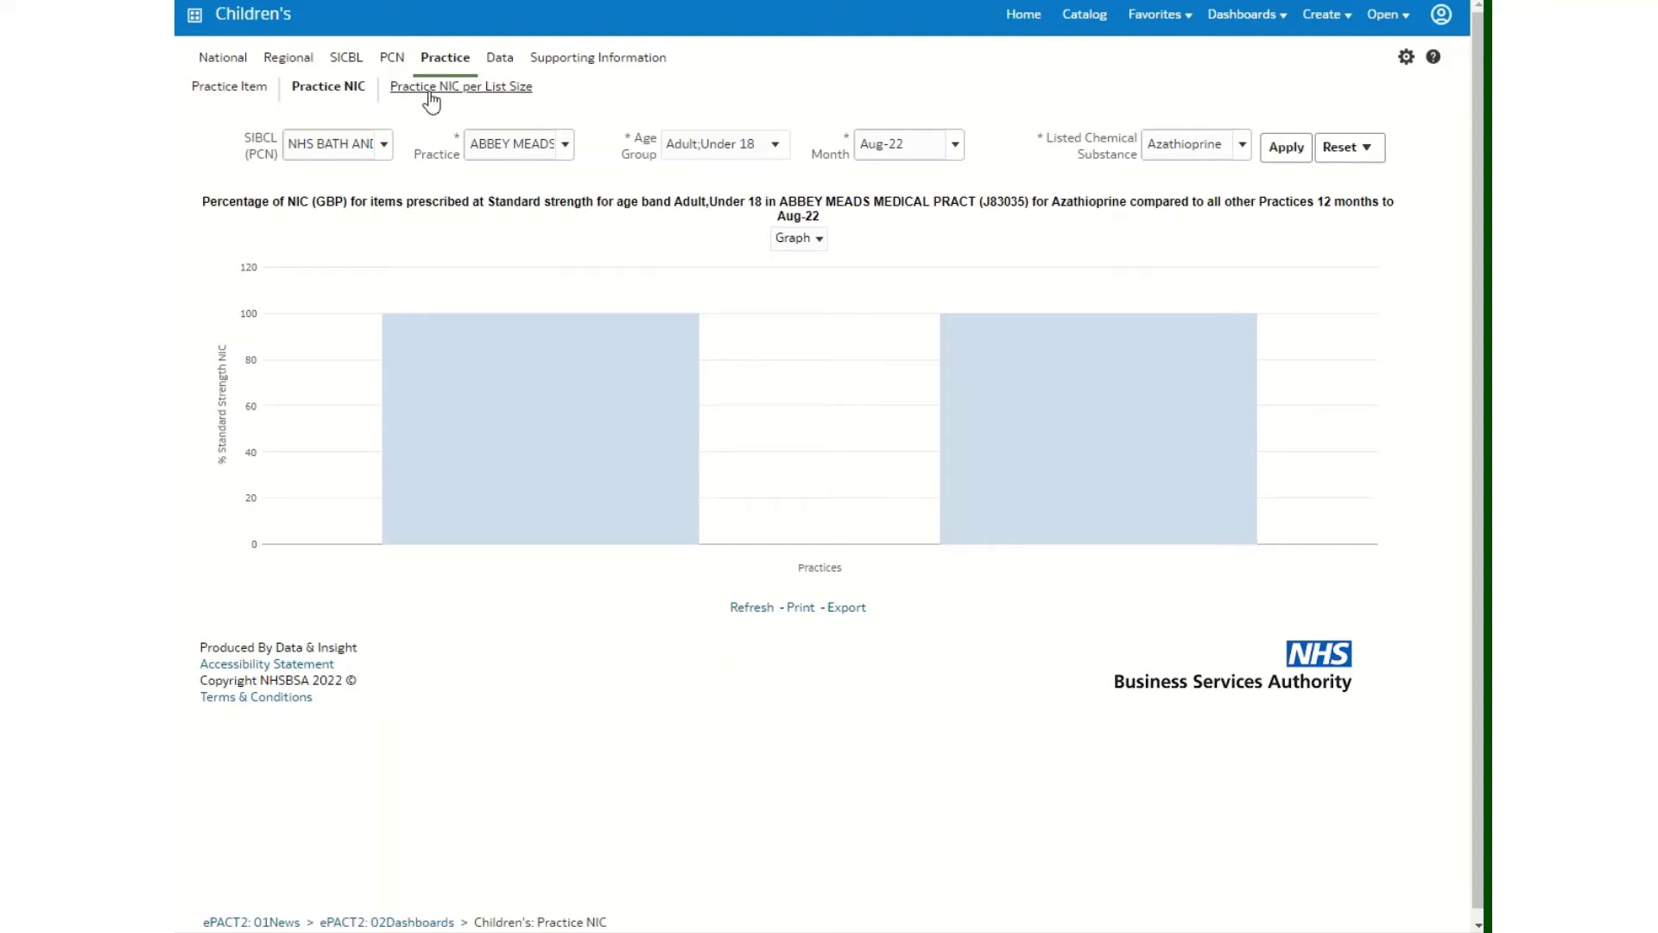
left_click(466, 92)
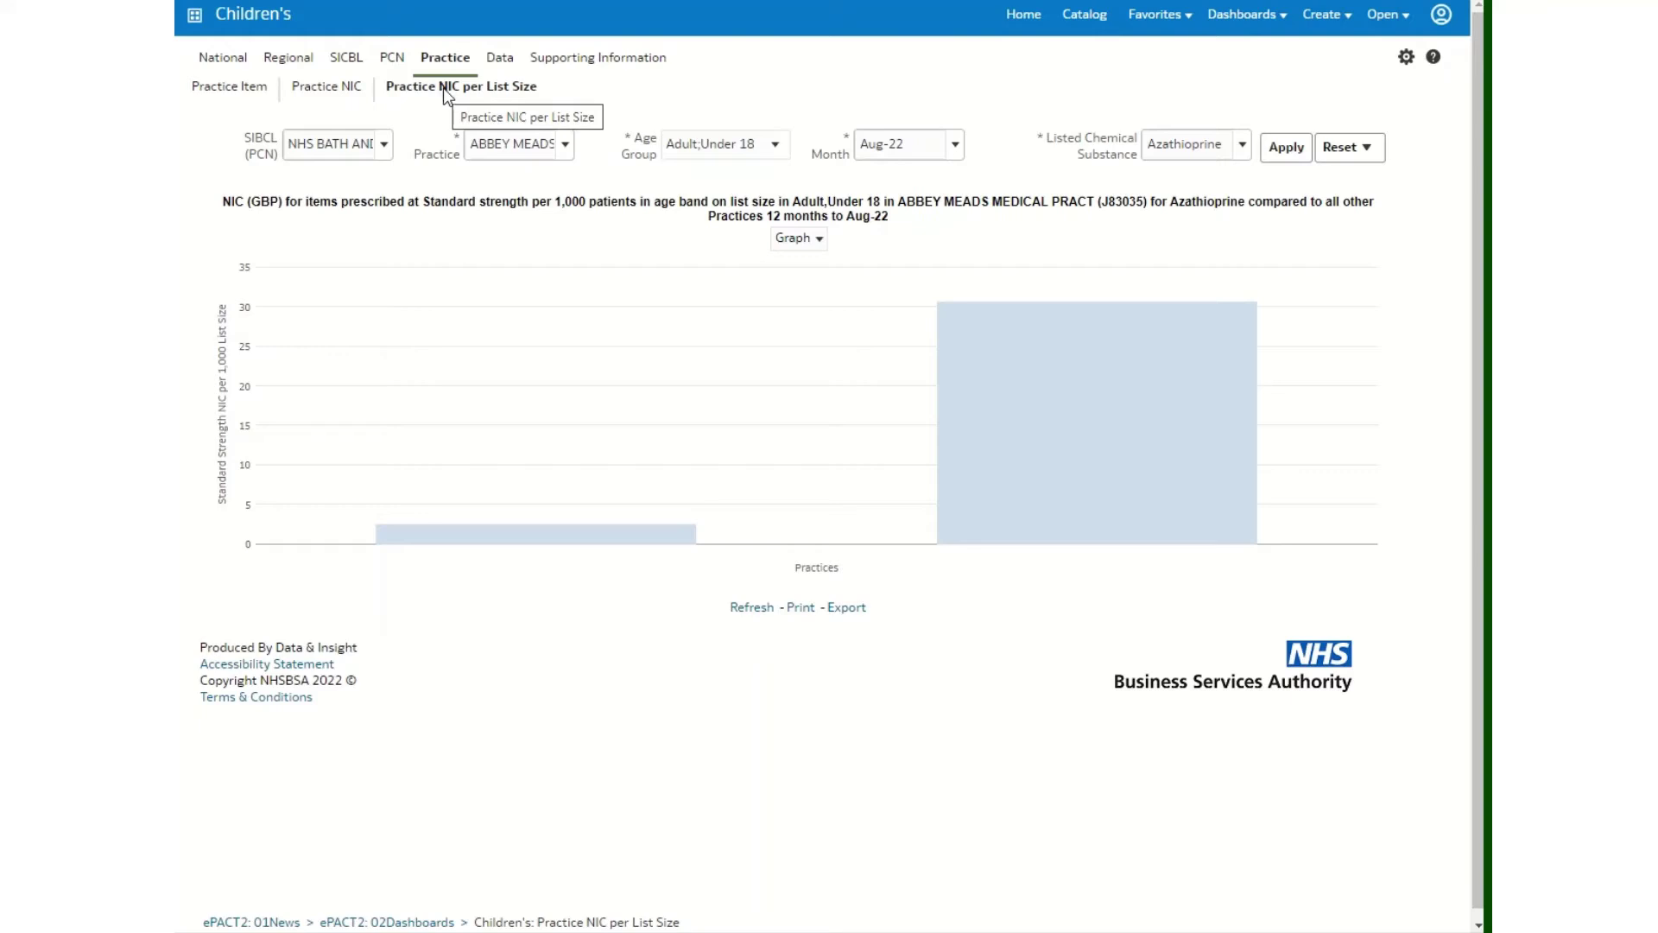
left_click(226, 89)
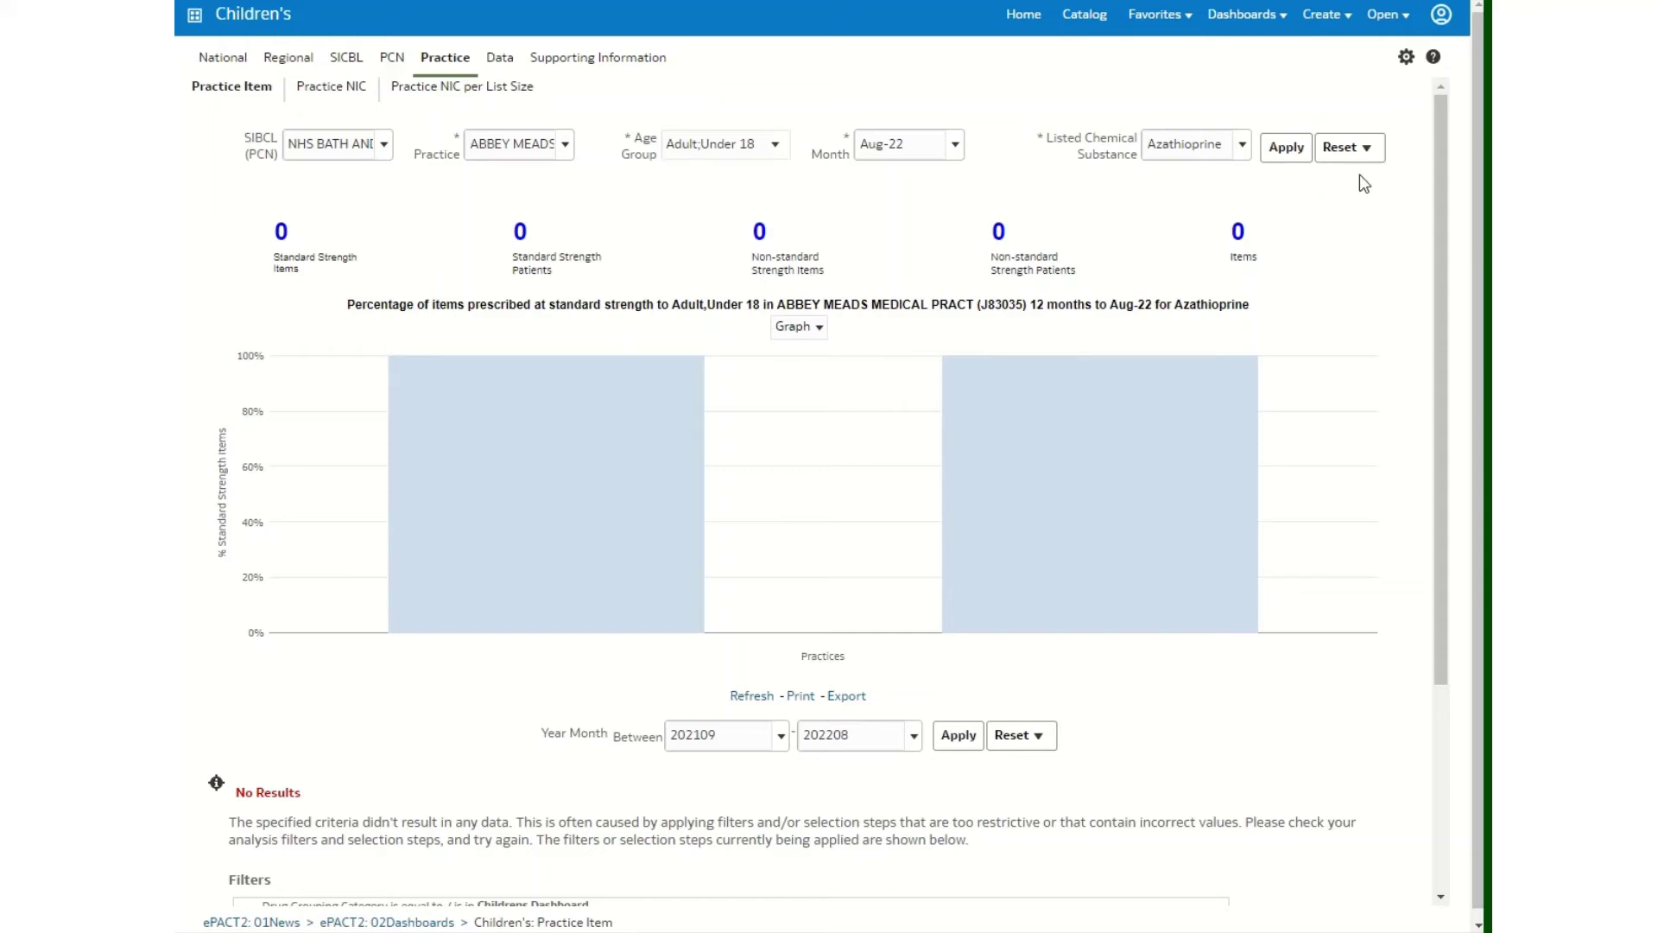
- Set the SICBL filter to NHS BLACK COUNTRY ICB - D2P2L and the practice to STEPPINGSTONES MEDICAL PRACTICE (M87017)
left_click(384, 144)
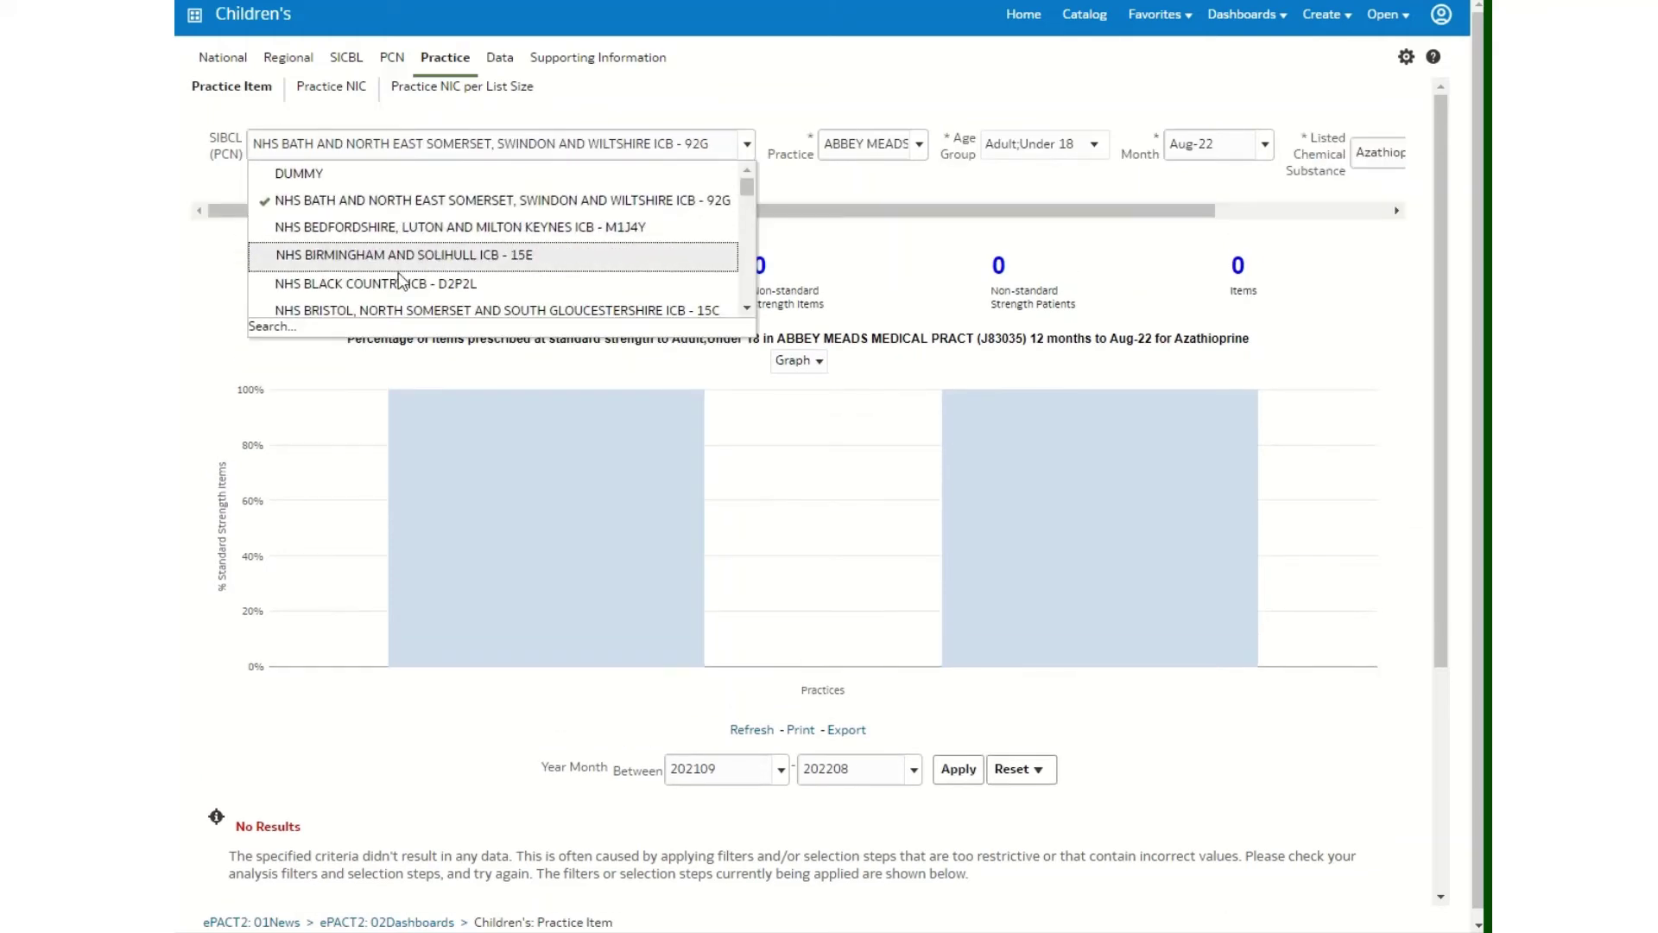
left_click(404, 285)
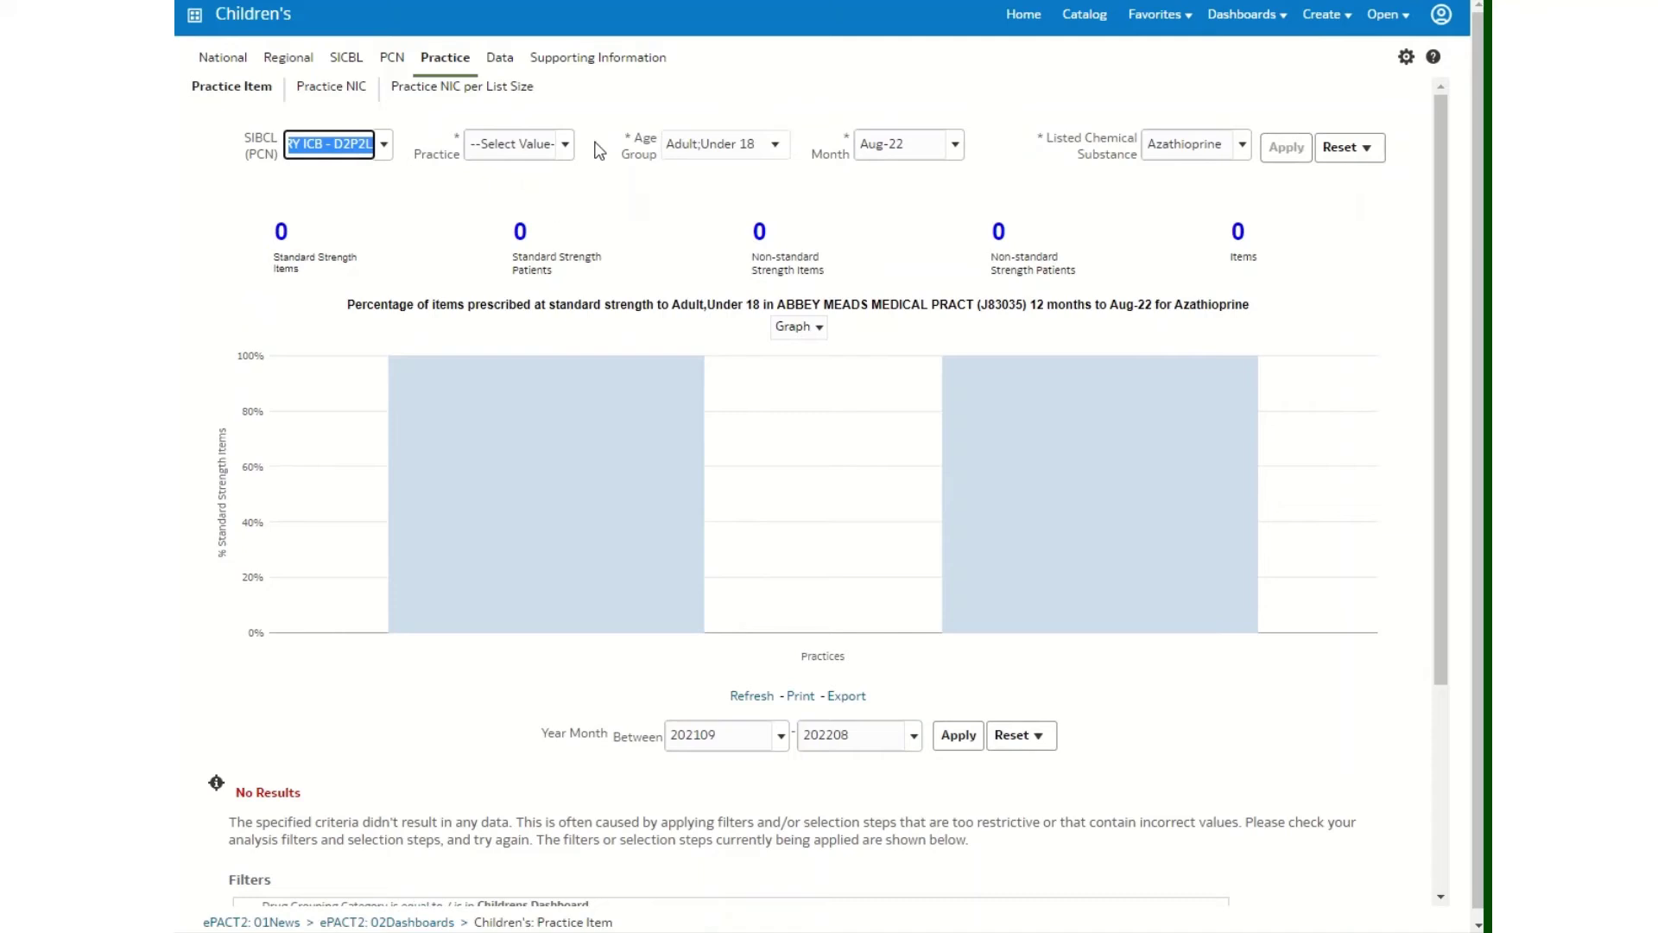
left_click(566, 147)
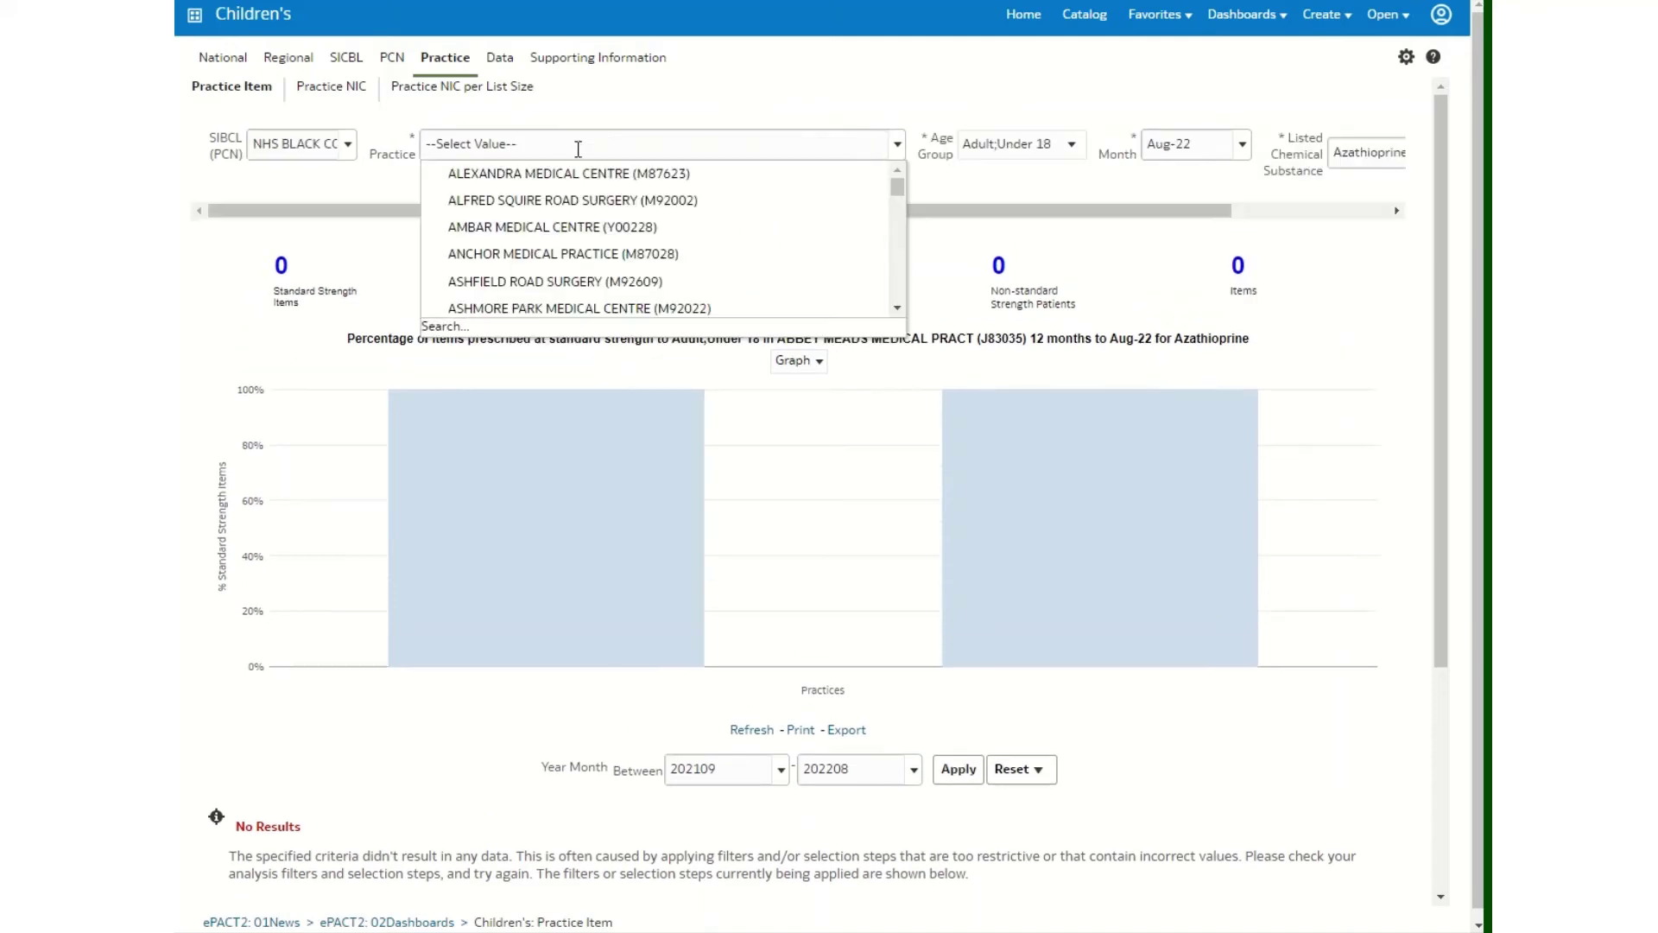
left_click_drag(899, 183, 904, 253)
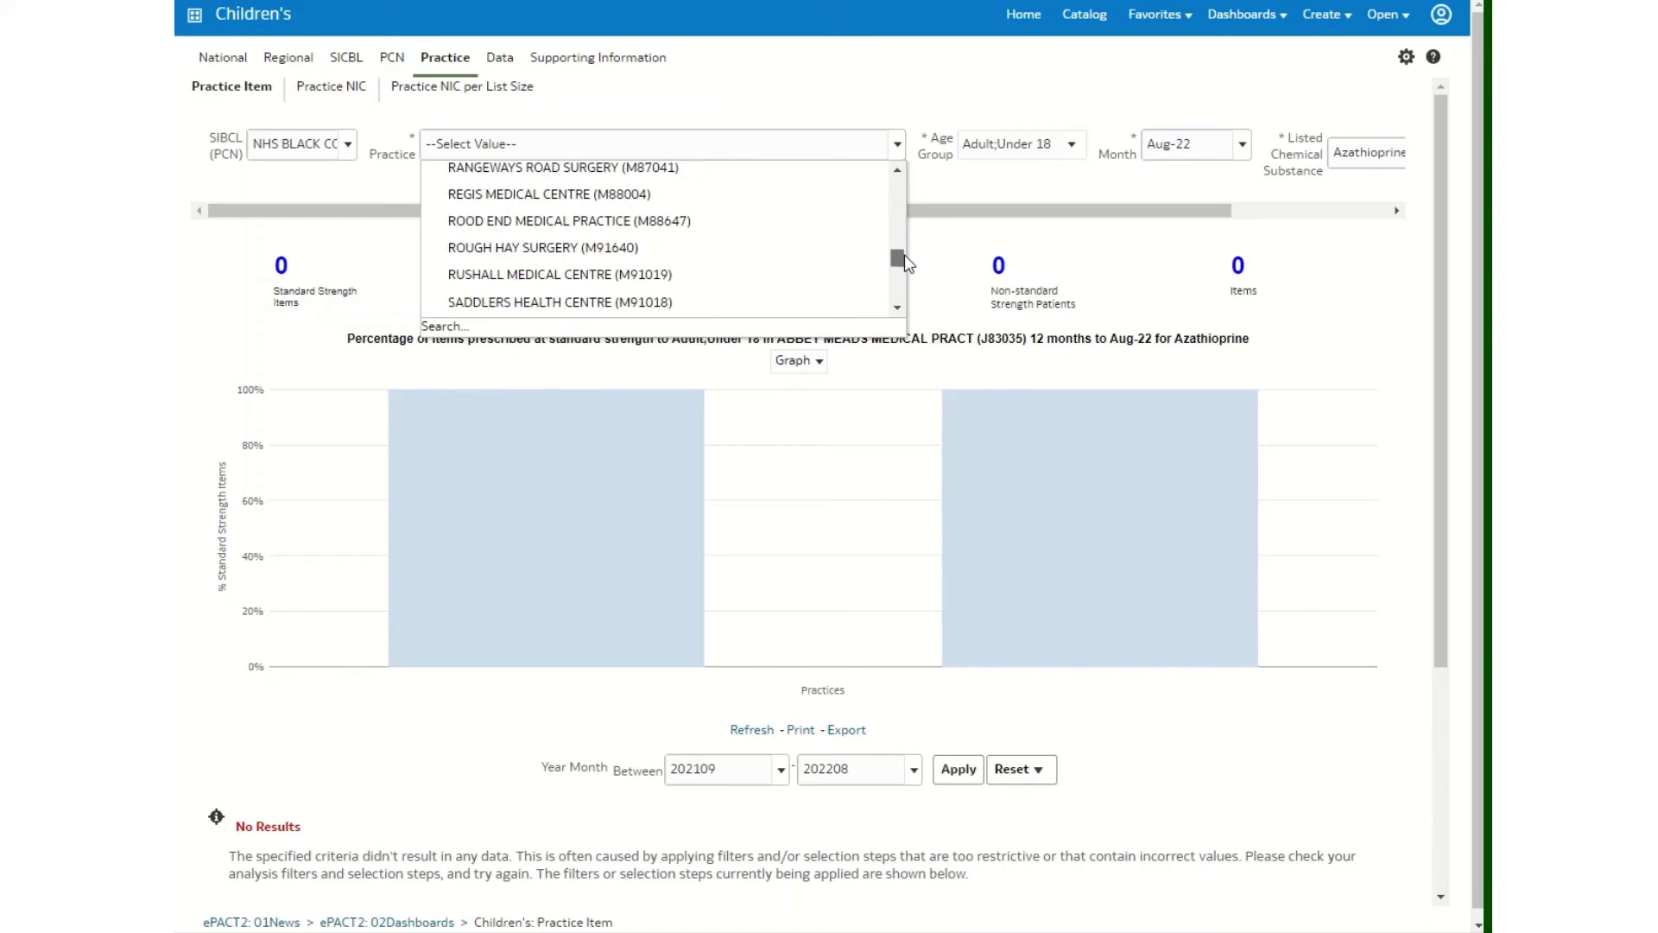
scroll(795, 238, "down", 3)
scroll(763, 251, "down", 3)
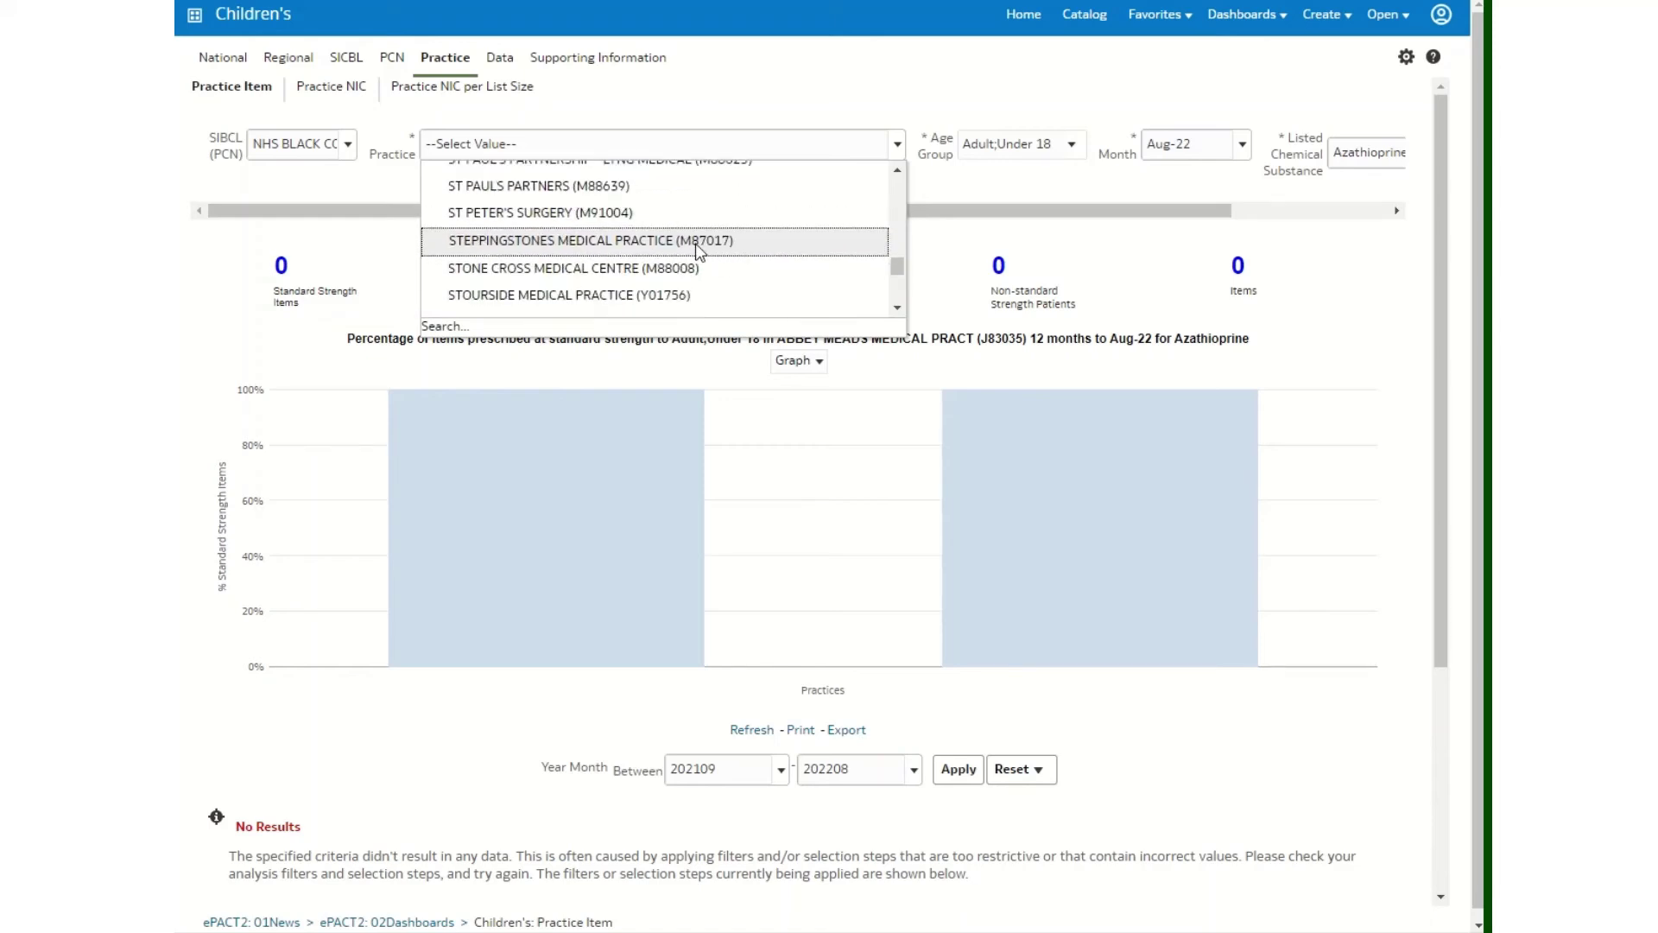
left_click(696, 242)
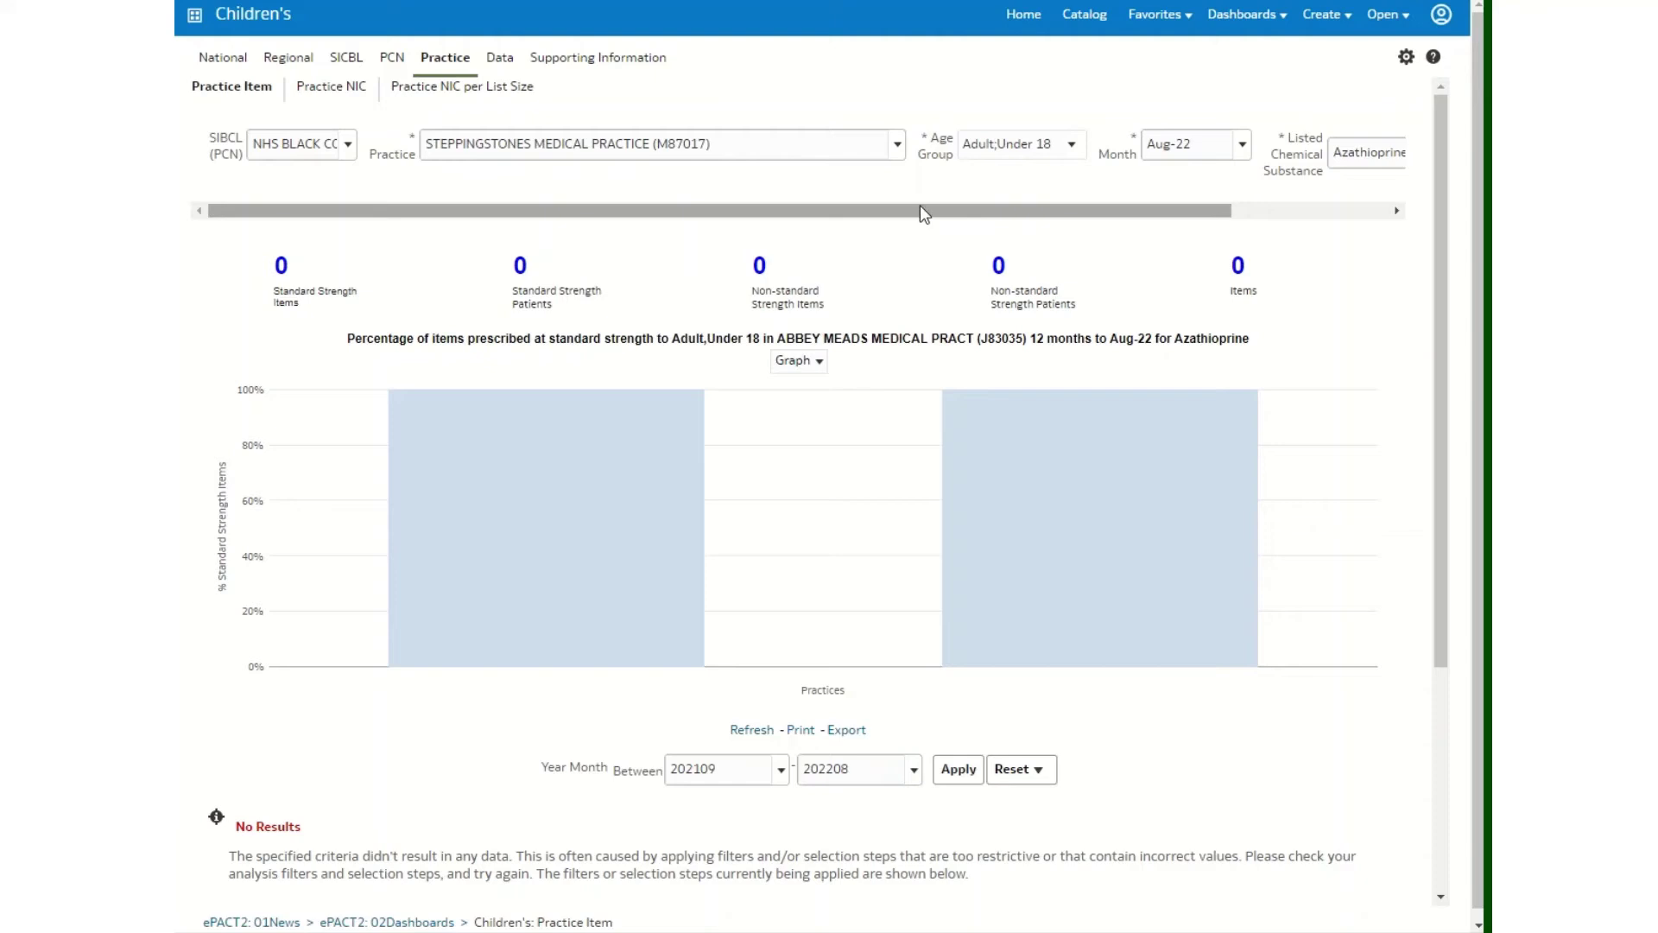
- Limit the age group filter to Under 18 only, leaving Adult deselected
left_click_drag(920, 210, 1029, 214)
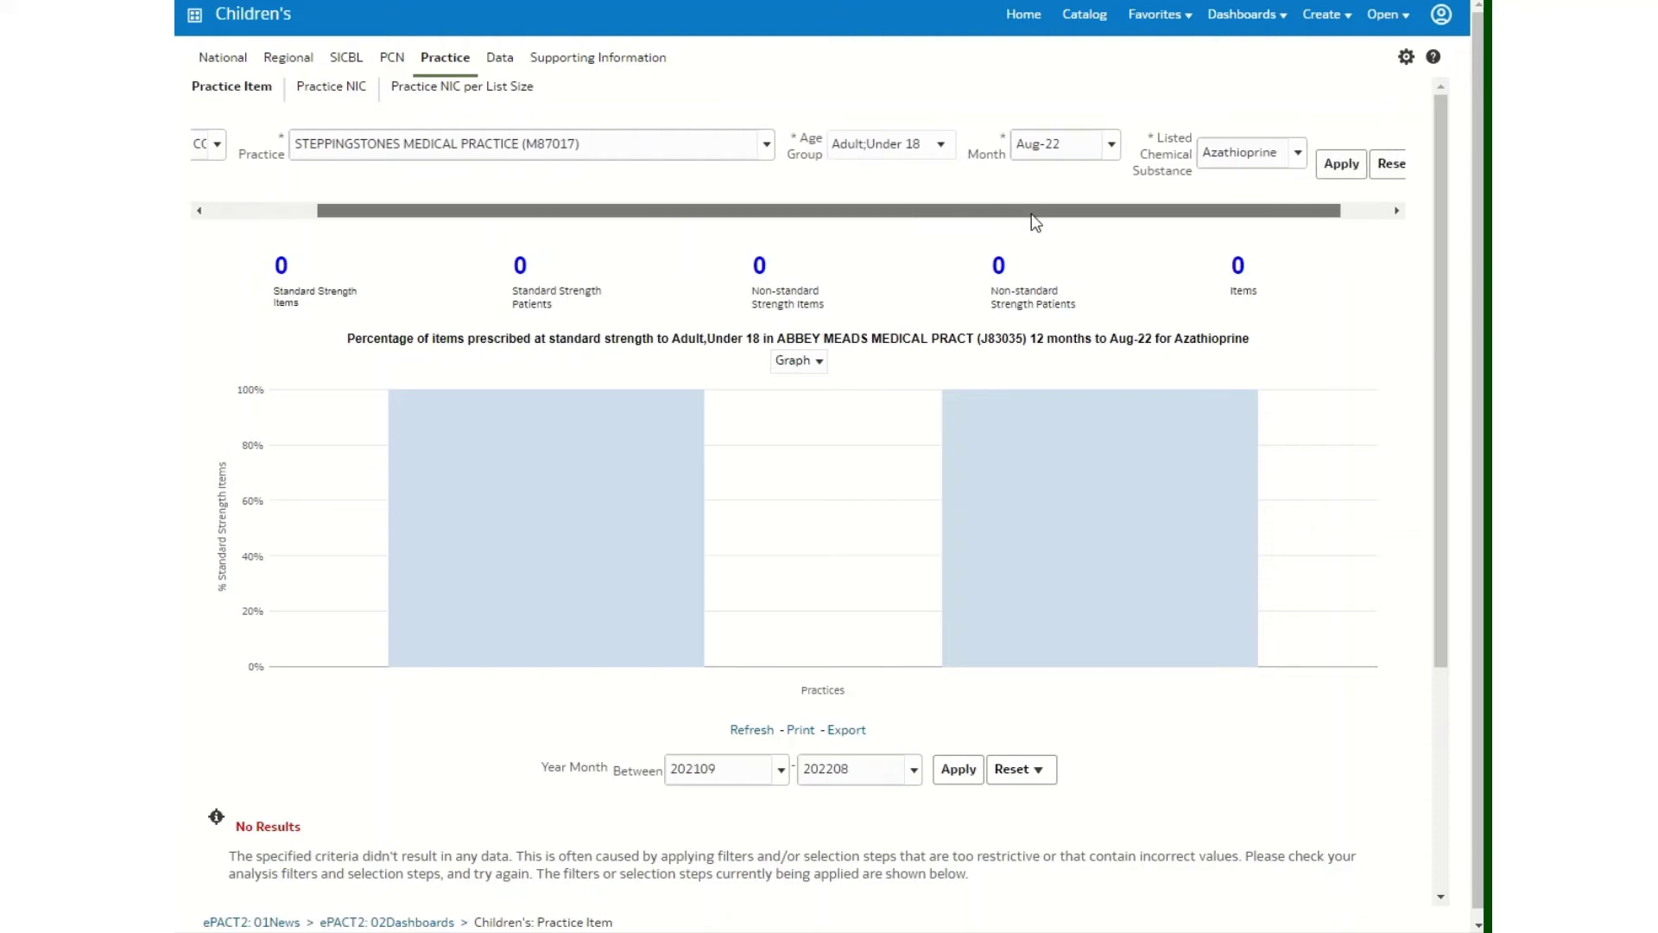
left_click(942, 148)
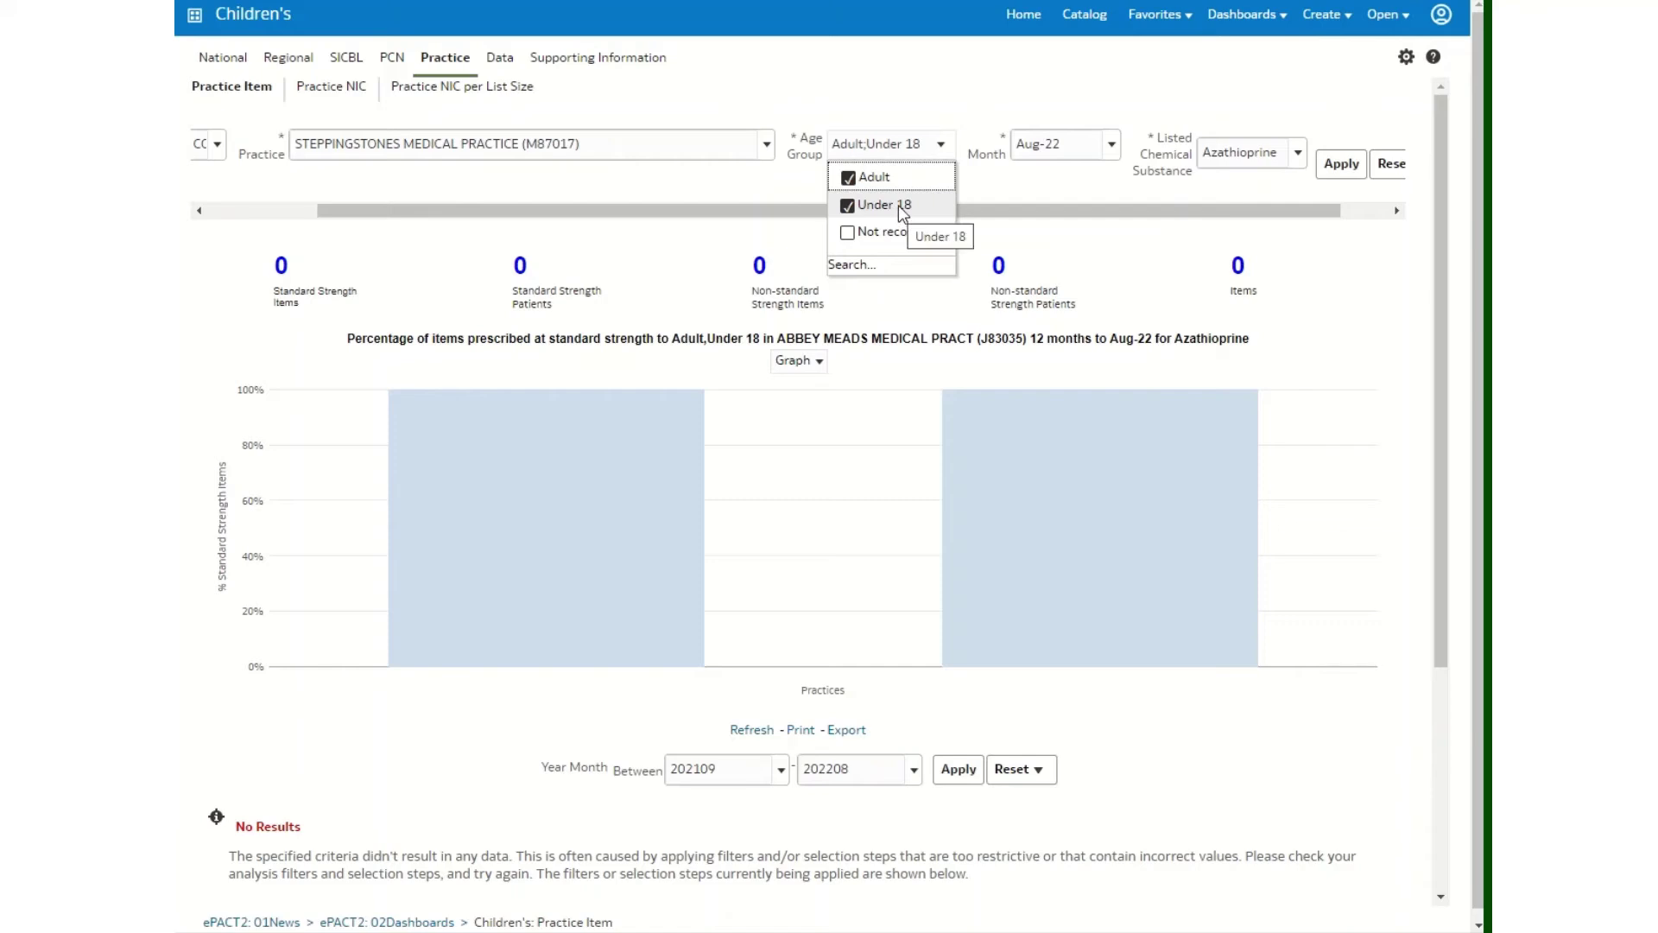
left_click(848, 178)
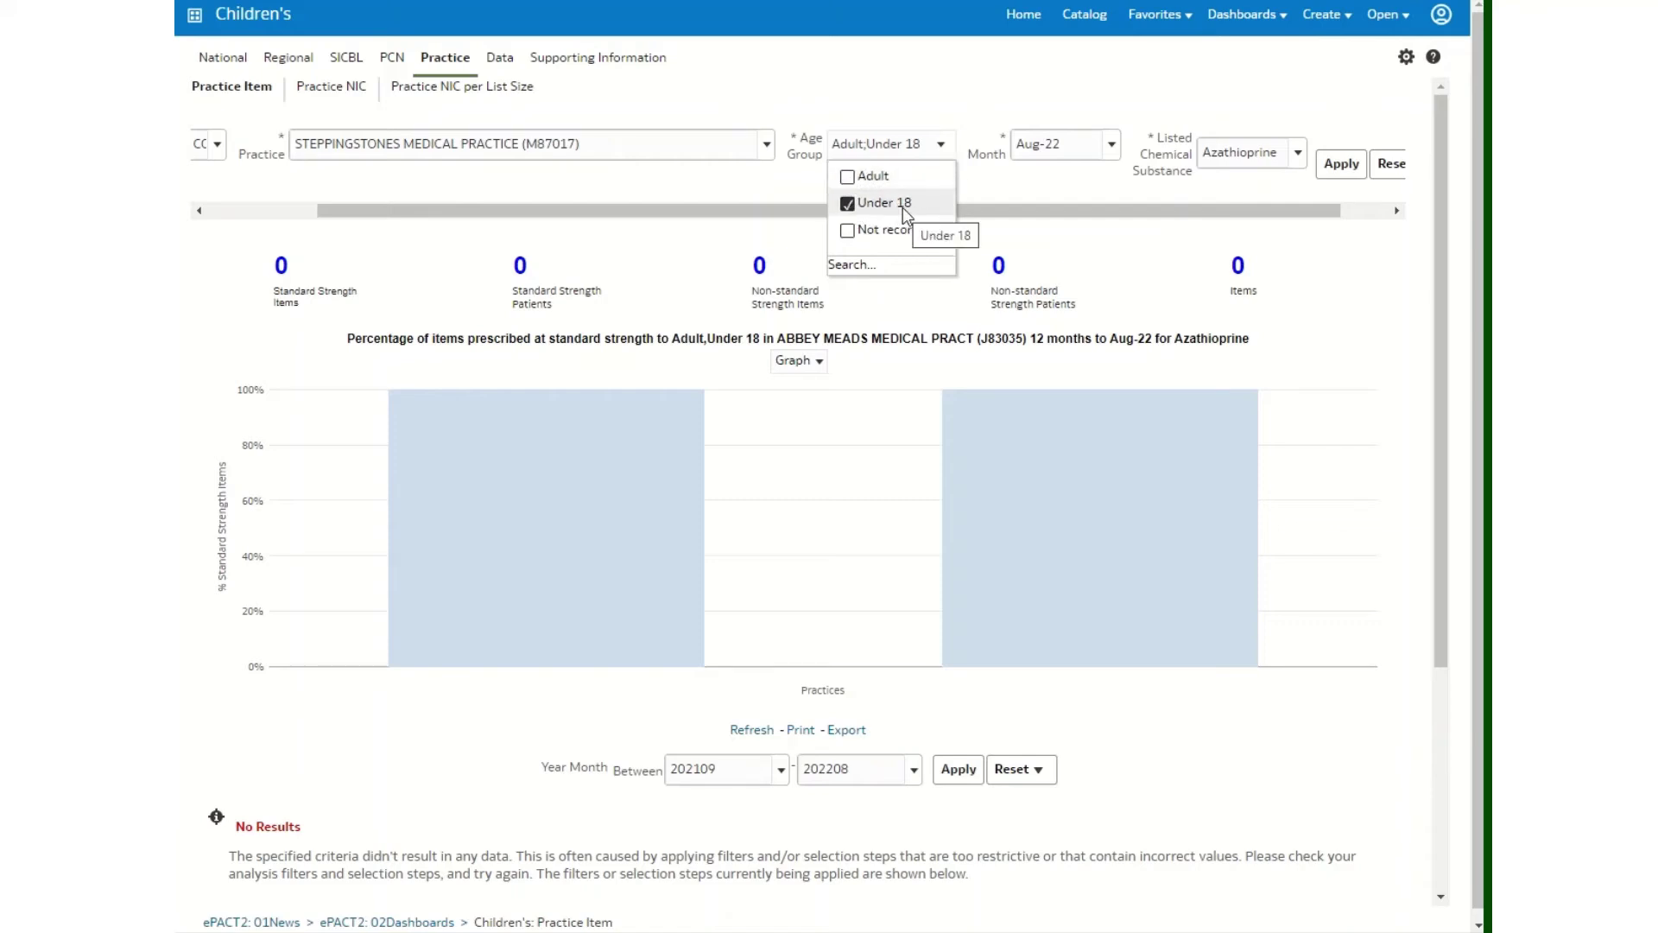
left_click(845, 177)
left_click(847, 204)
left_click(848, 178)
left_click(990, 198)
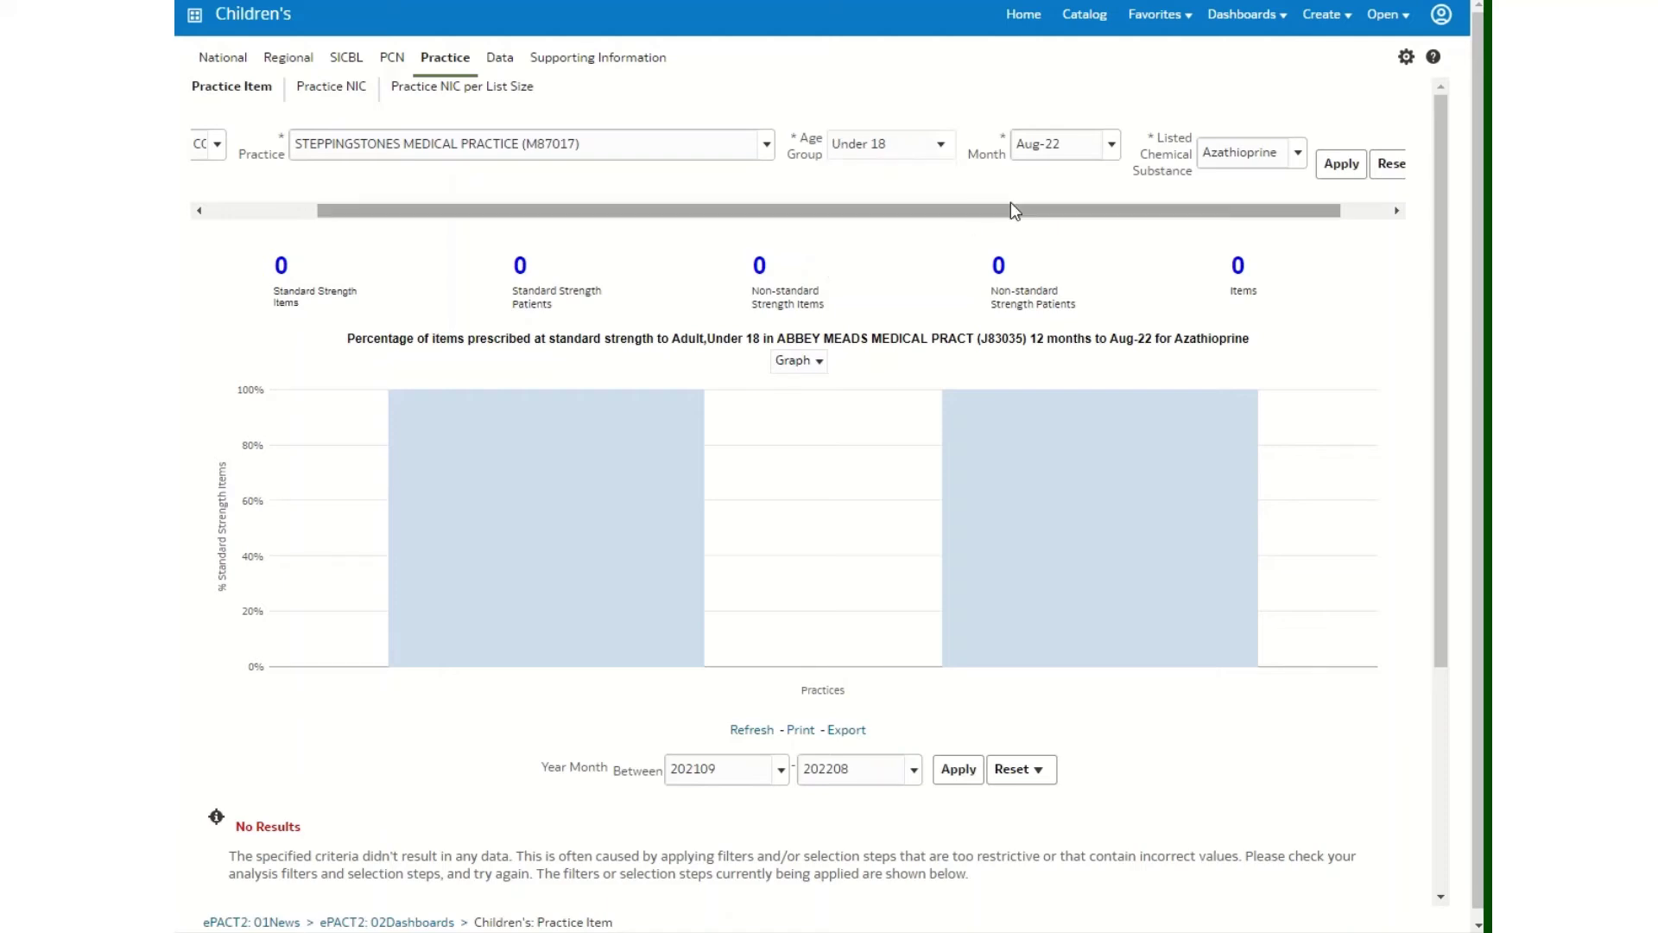
- Select Aug-22 as the report month
left_click_drag(1022, 209, 1065, 162)
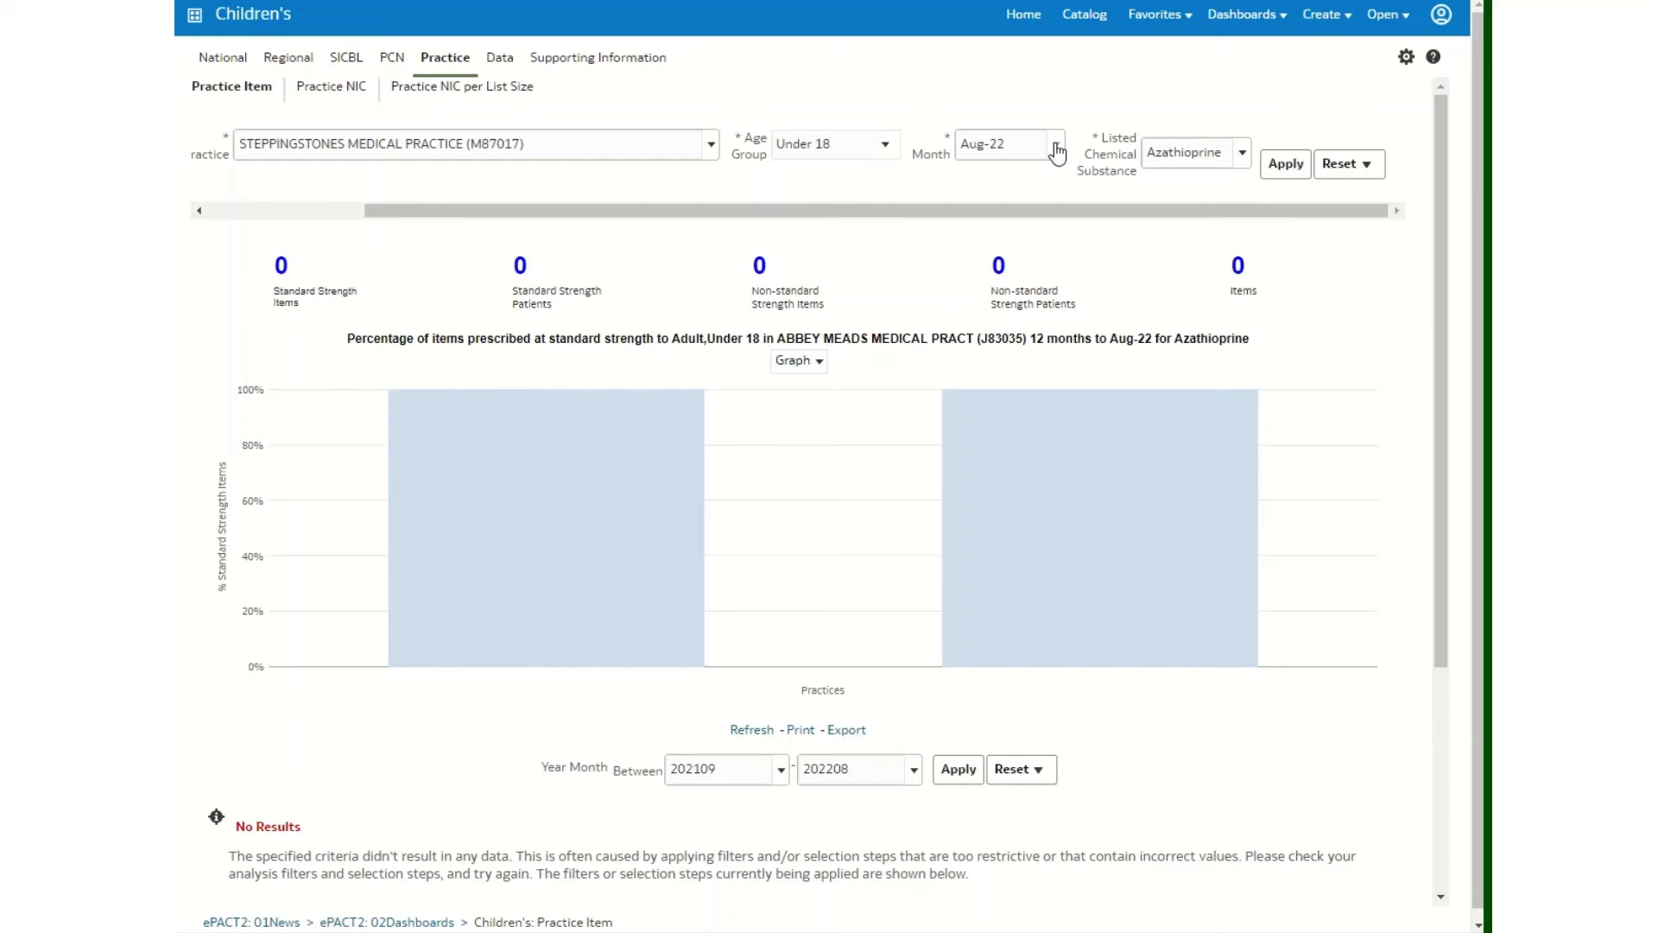
left_click(1056, 146)
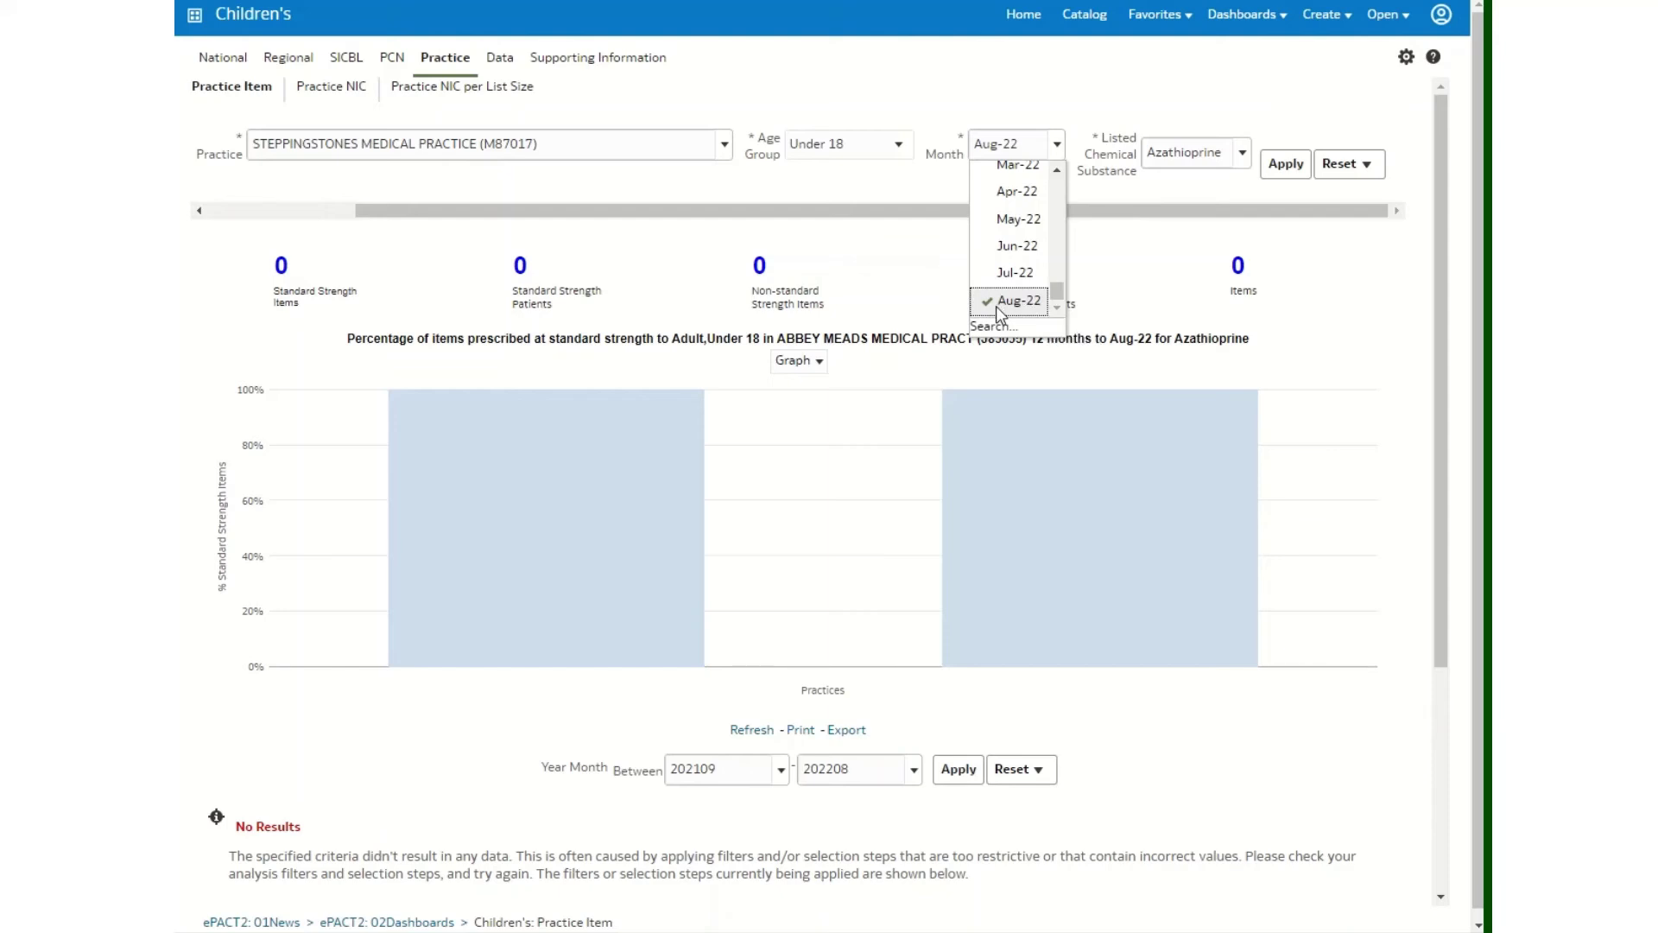
left_click(1020, 300)
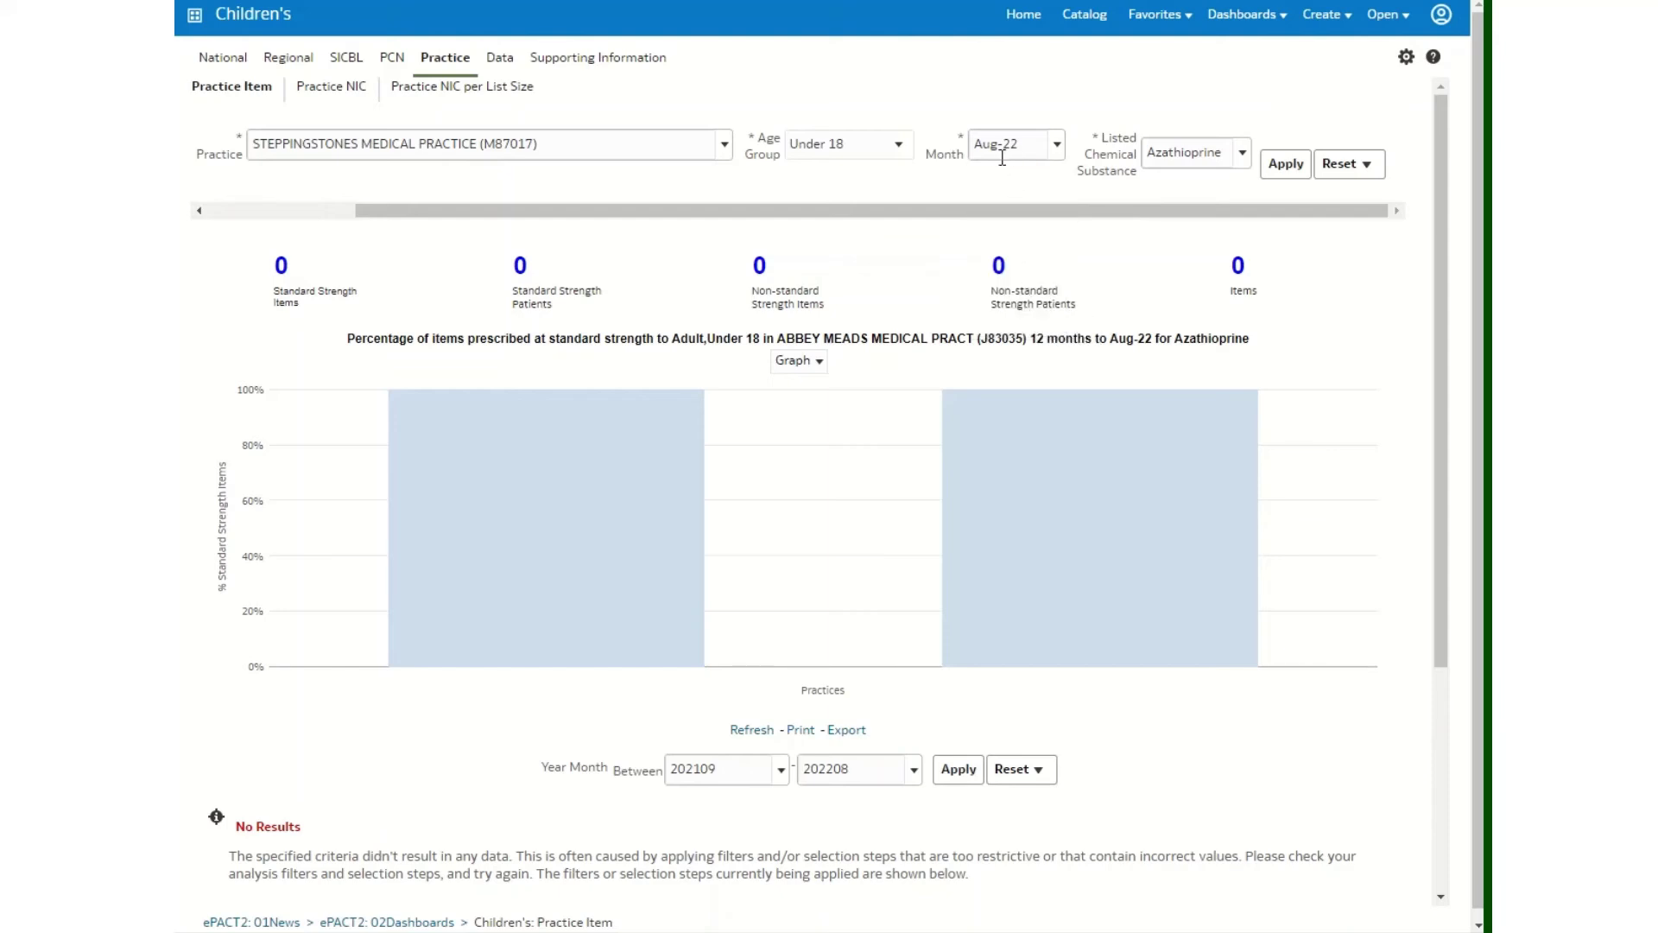
- Try adding Chloral hydrate, Clopidogrel and Ethambutol hydrochloride to the Azathioprine selection, and deselect the three extra substances again
left_click(1244, 157)
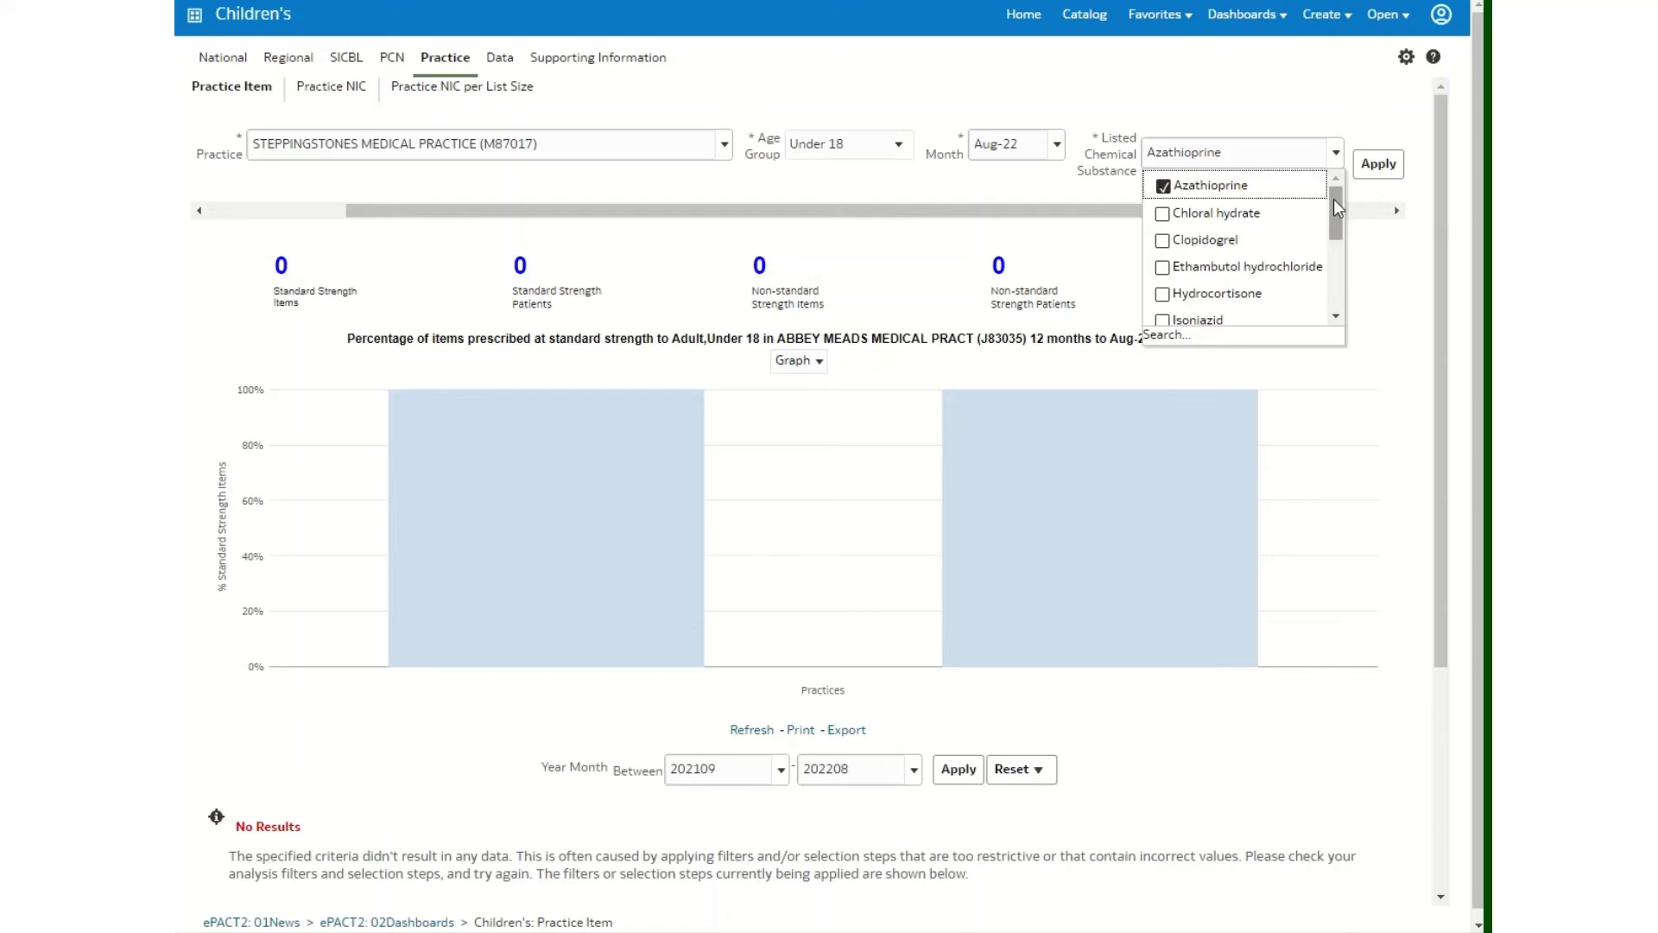
mouse_move(1334, 199)
left_mouse_down()
mouse_move(1337, 291)
mouse_move(1337, 178)
left_mouse_up()
left_click(1165, 215)
left_click(1165, 242)
left_click(1165, 269)
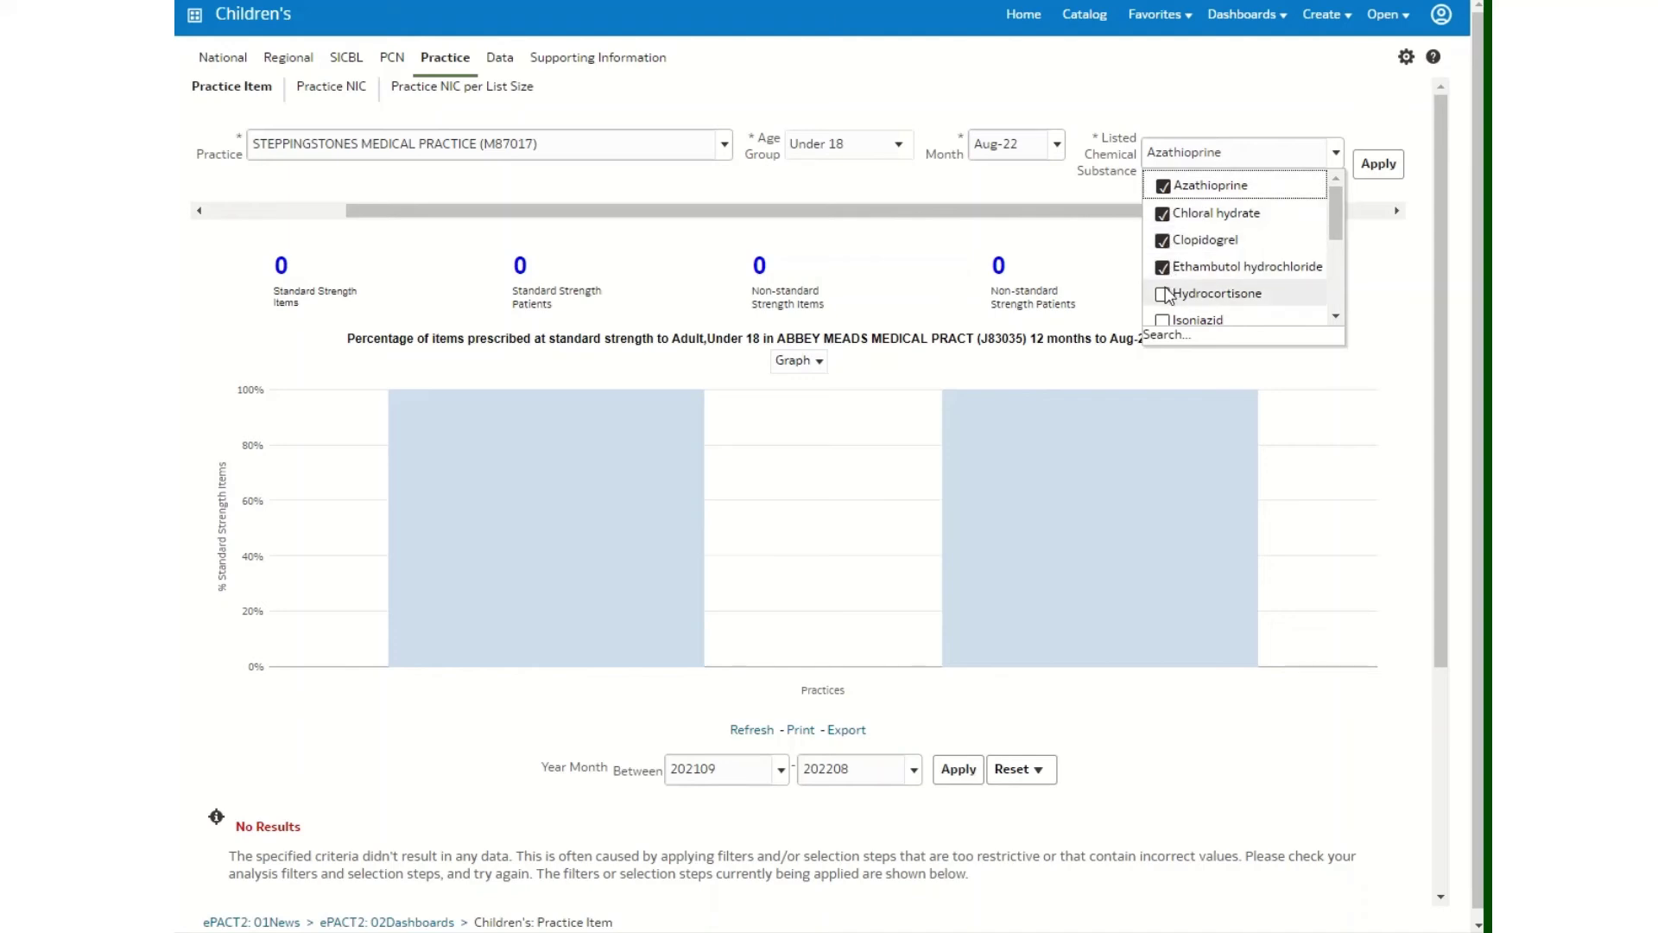
left_click(1165, 268)
left_click(1165, 242)
left_click(1165, 215)
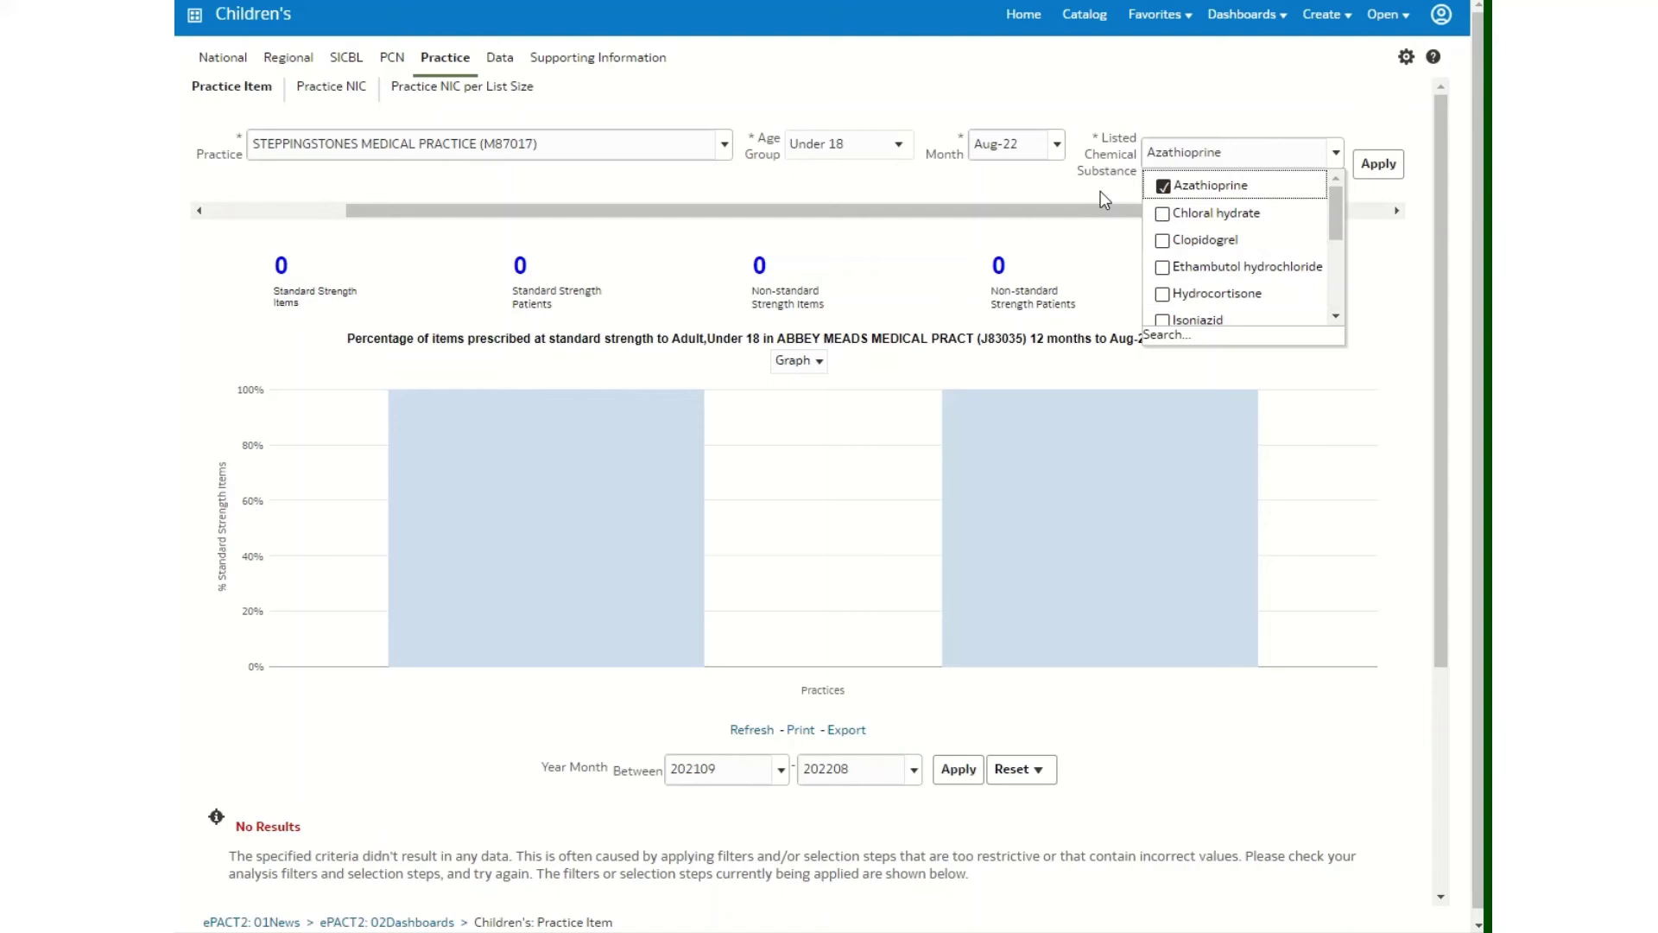
left_click(1100, 190)
- Apply the chosen filters to the Practice Item report
left_click_drag(1081, 211, 1165, 223)
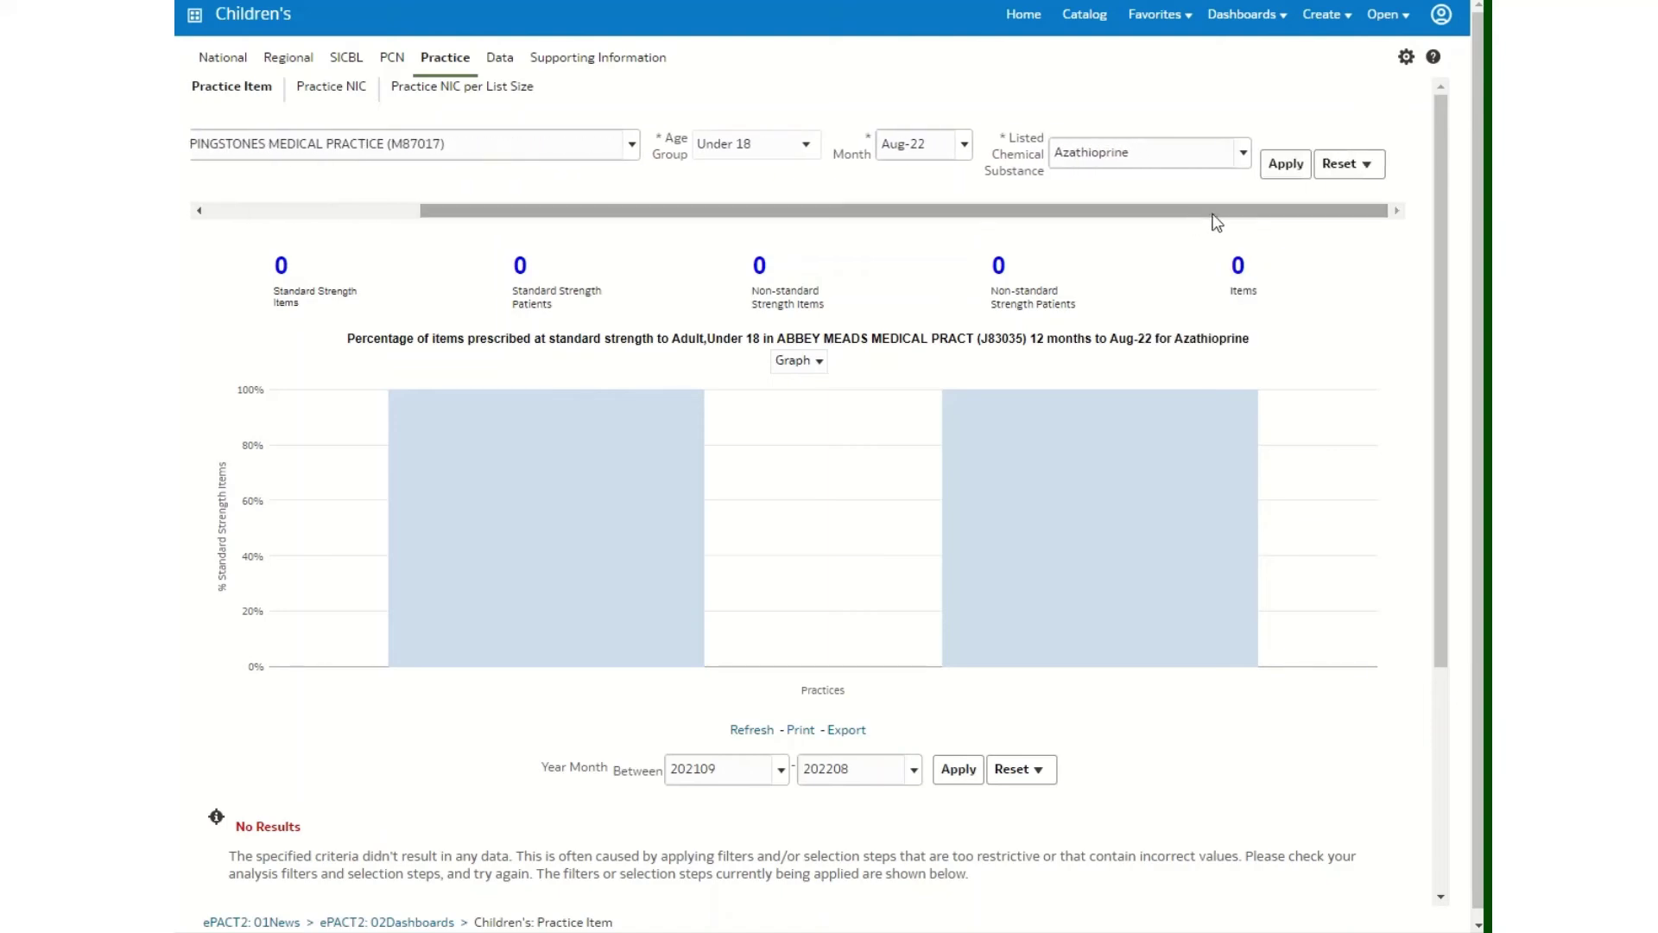
left_click(1288, 164)
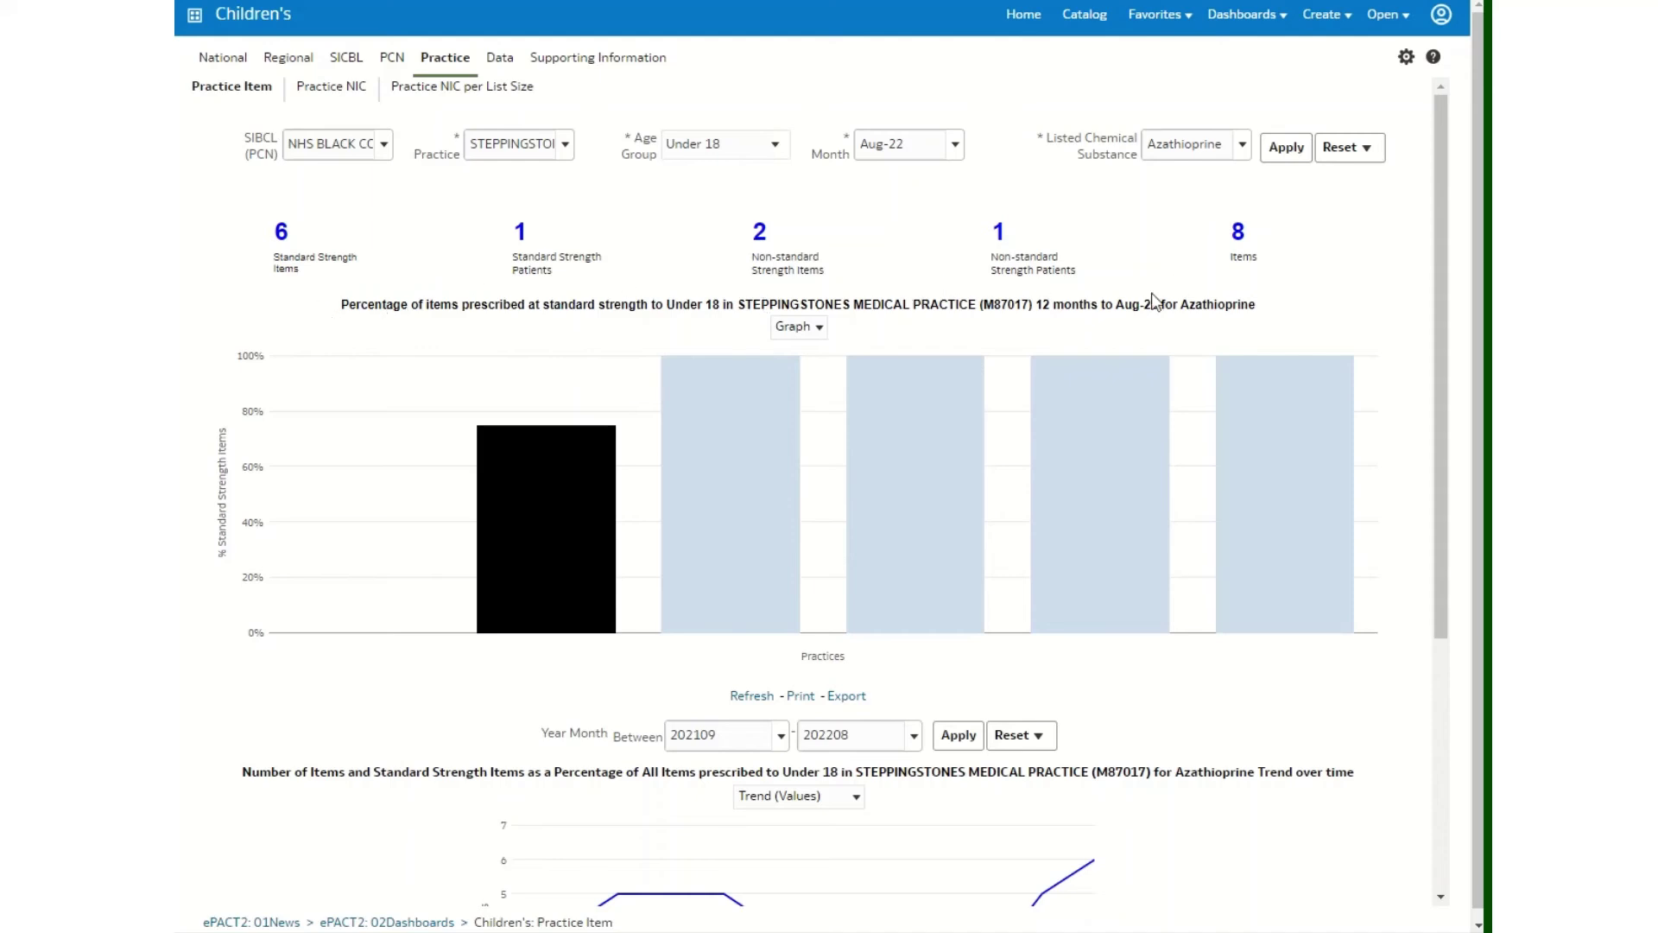
- Inspect the percentage of standard strength items for the highlighted practice and its neighbouring practices in the bar graph
scroll(1153, 300, "down", 1)
mouse_move(542, 411)
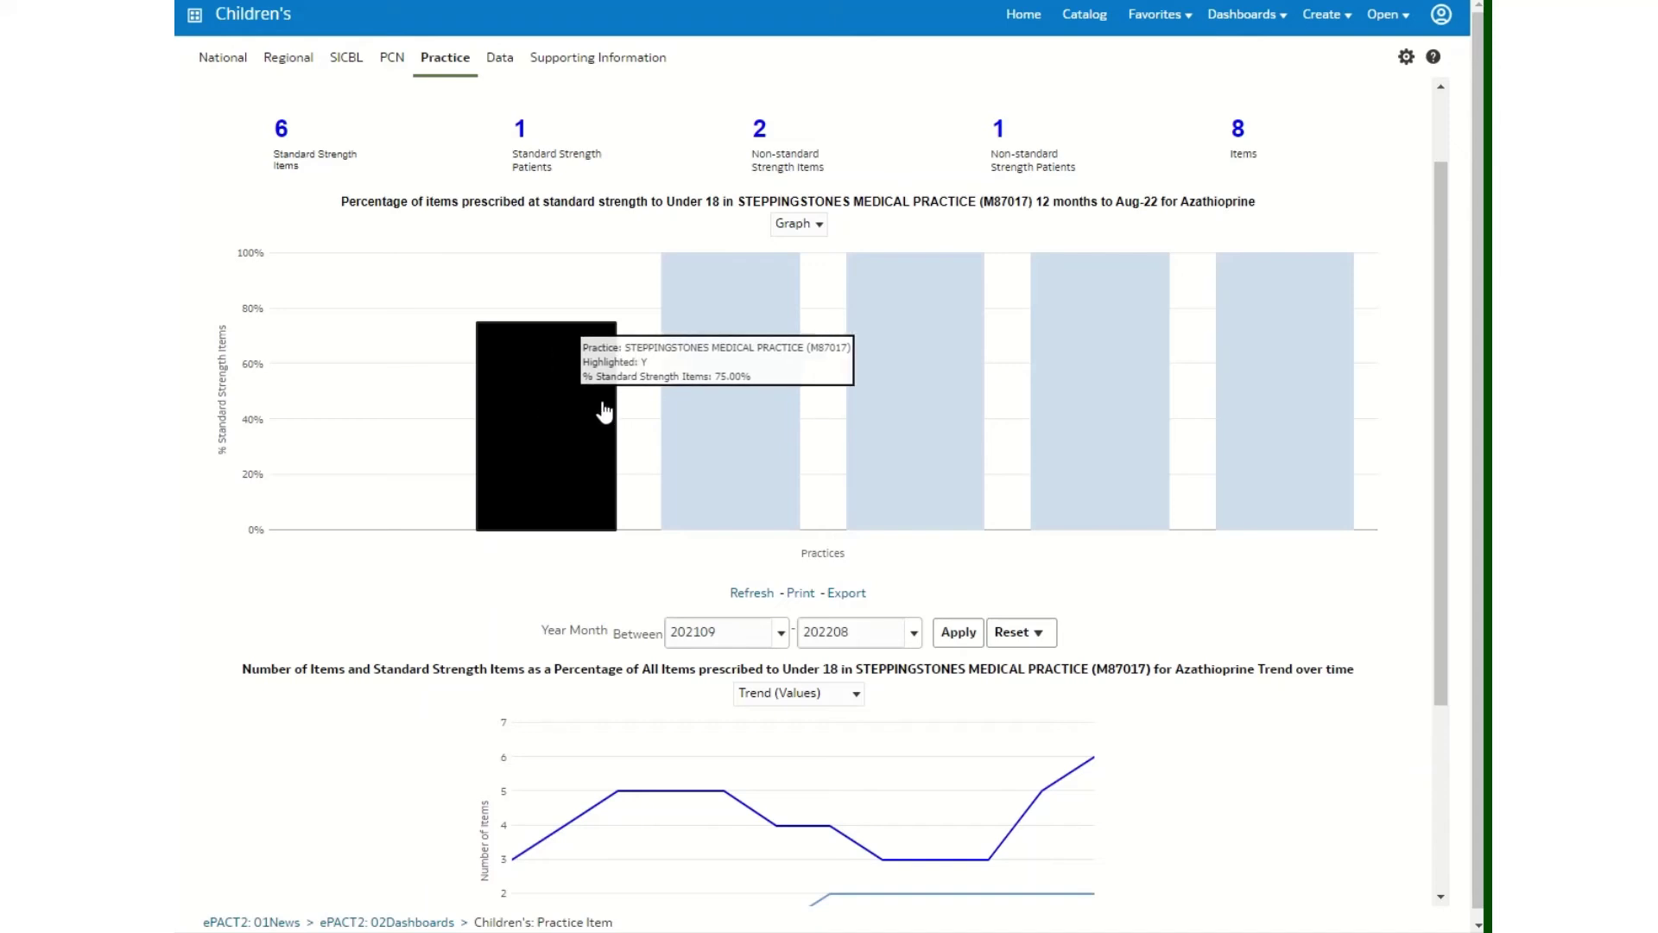
mouse_move(714, 411)
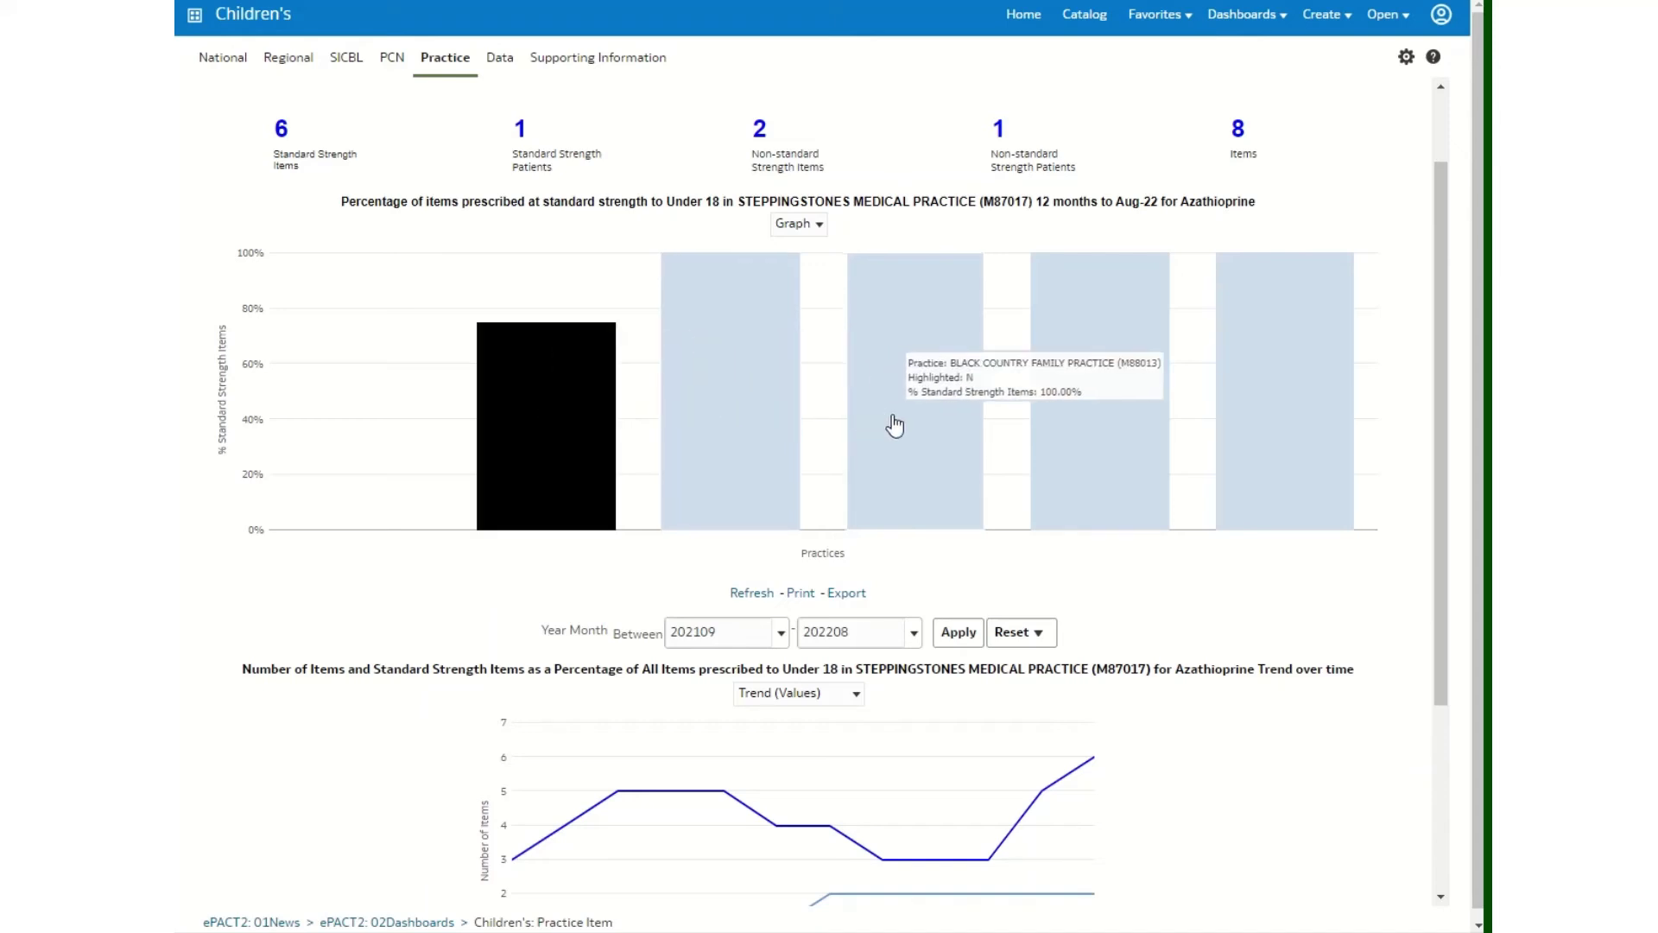
mouse_move(1083, 434)
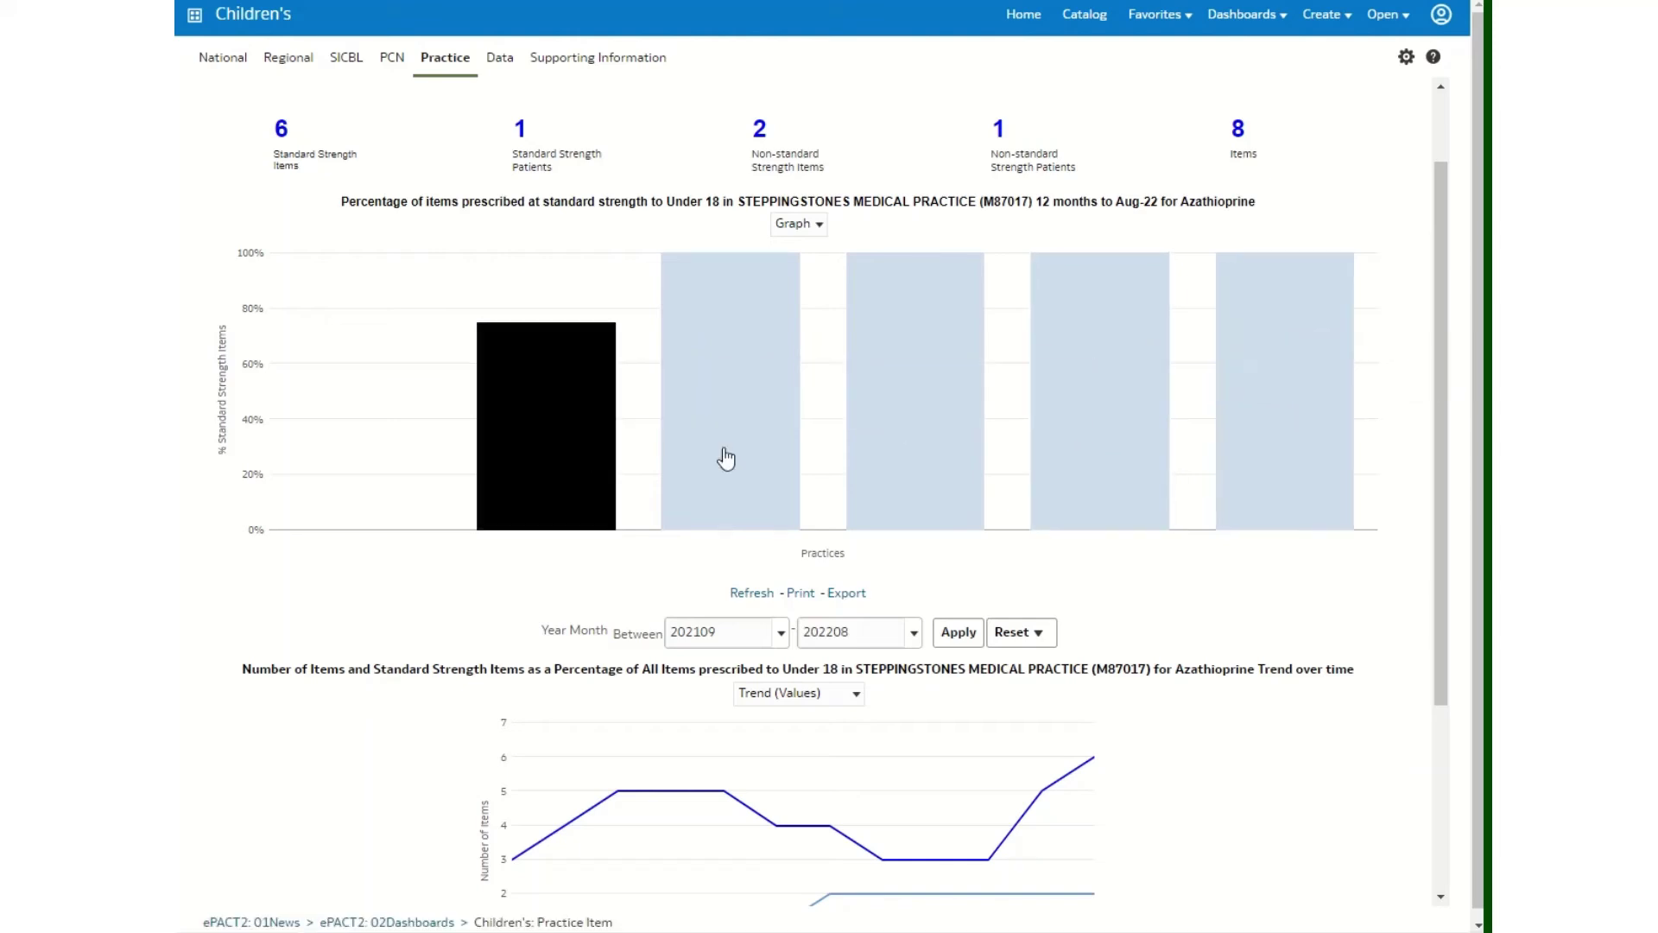
mouse_move(973, 452)
- View the practice comparison as a table and switch it back to the graph
scroll(974, 452, "up", 1)
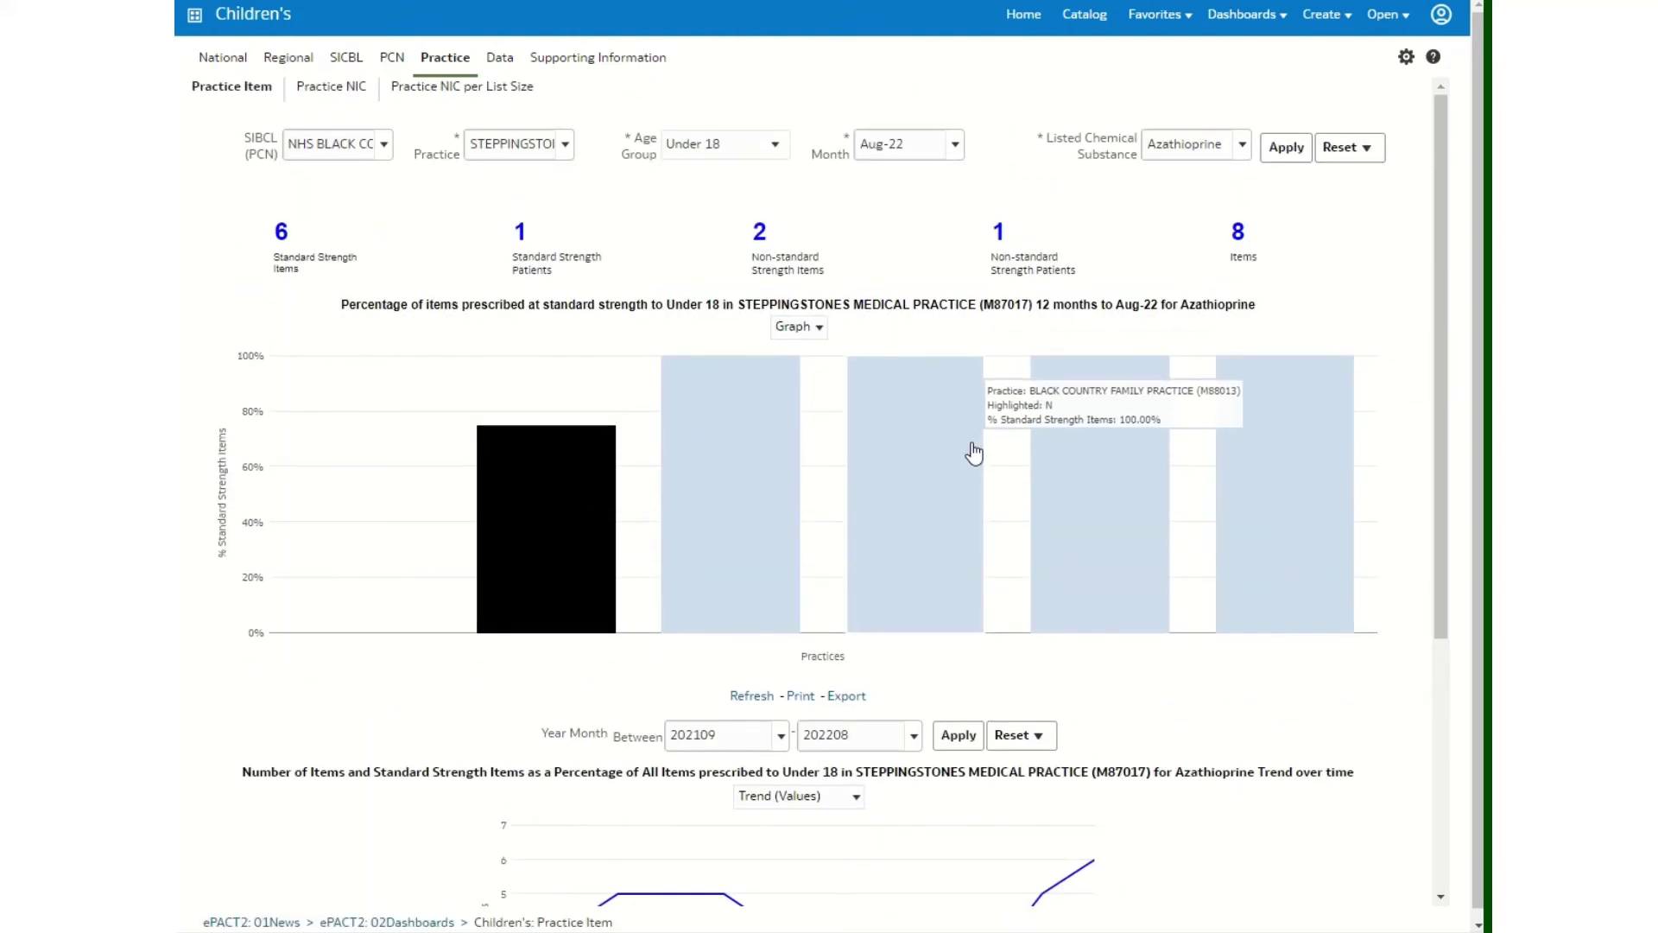
left_click(819, 328)
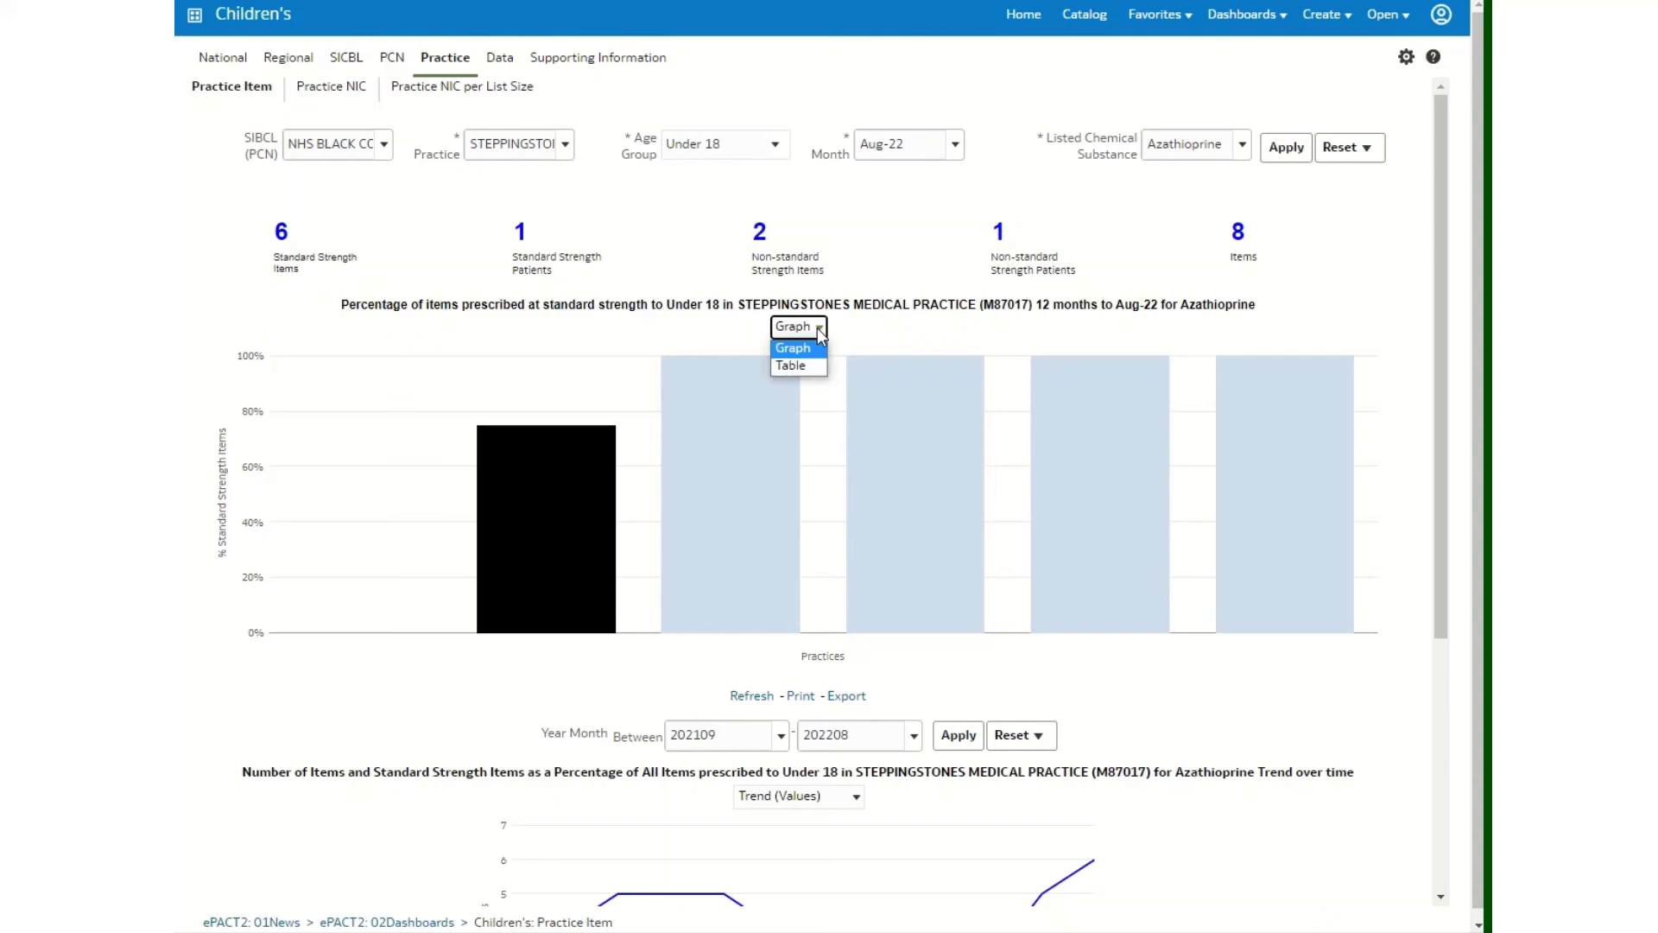
left_click(791, 366)
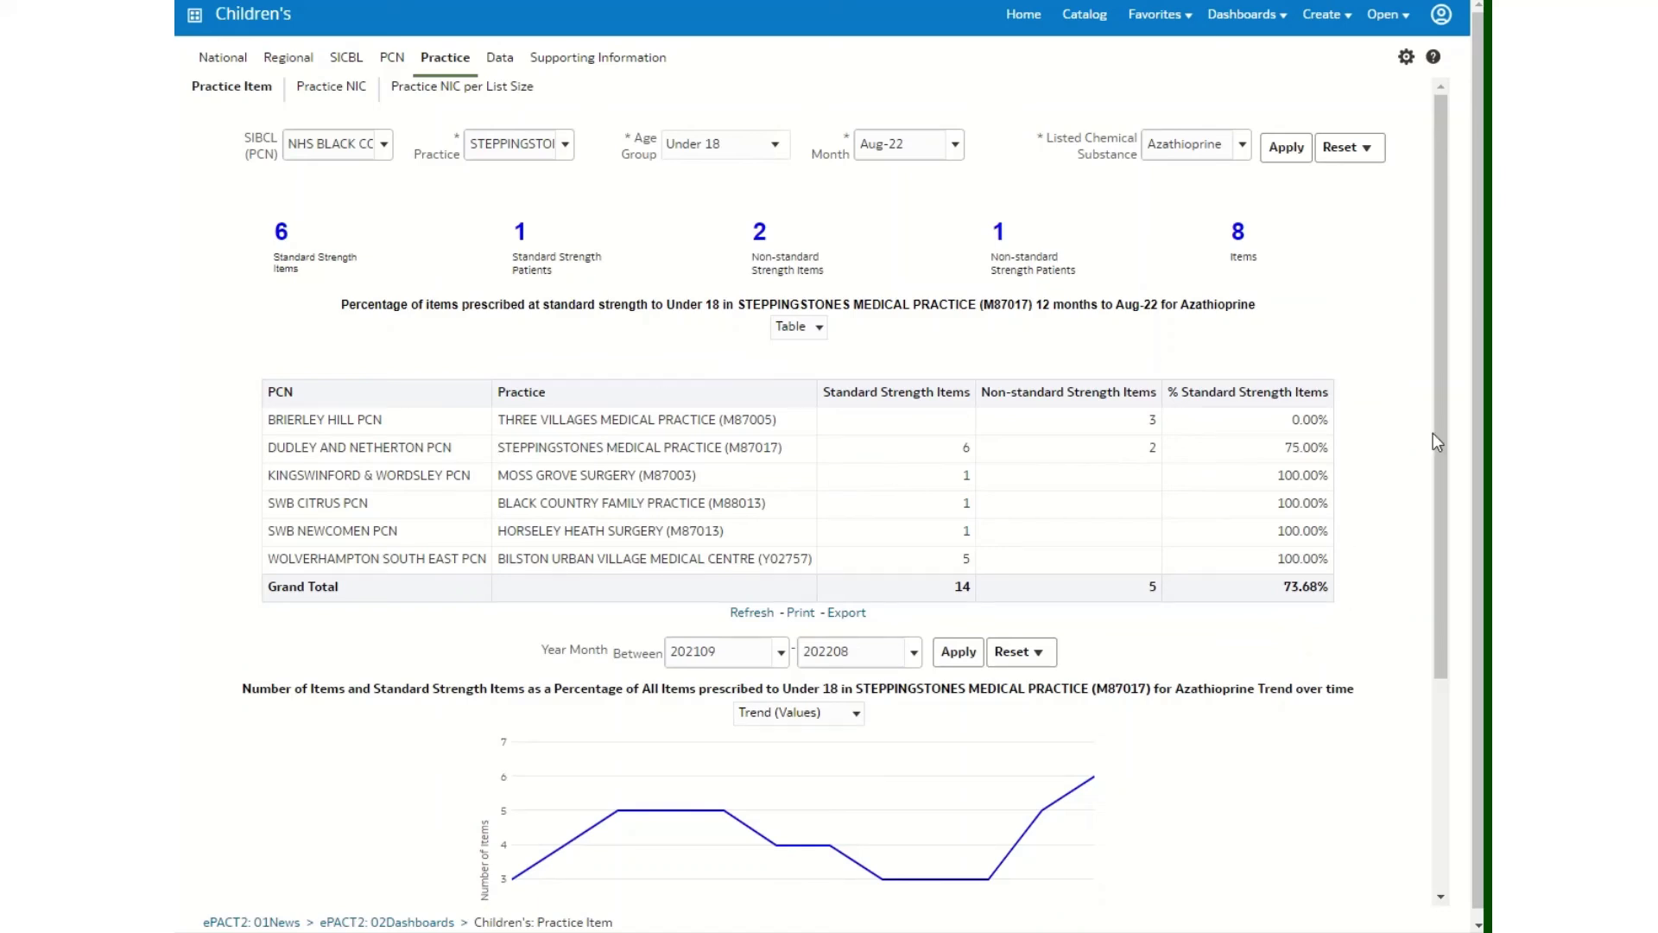
left_click_drag(1439, 360, 1444, 497)
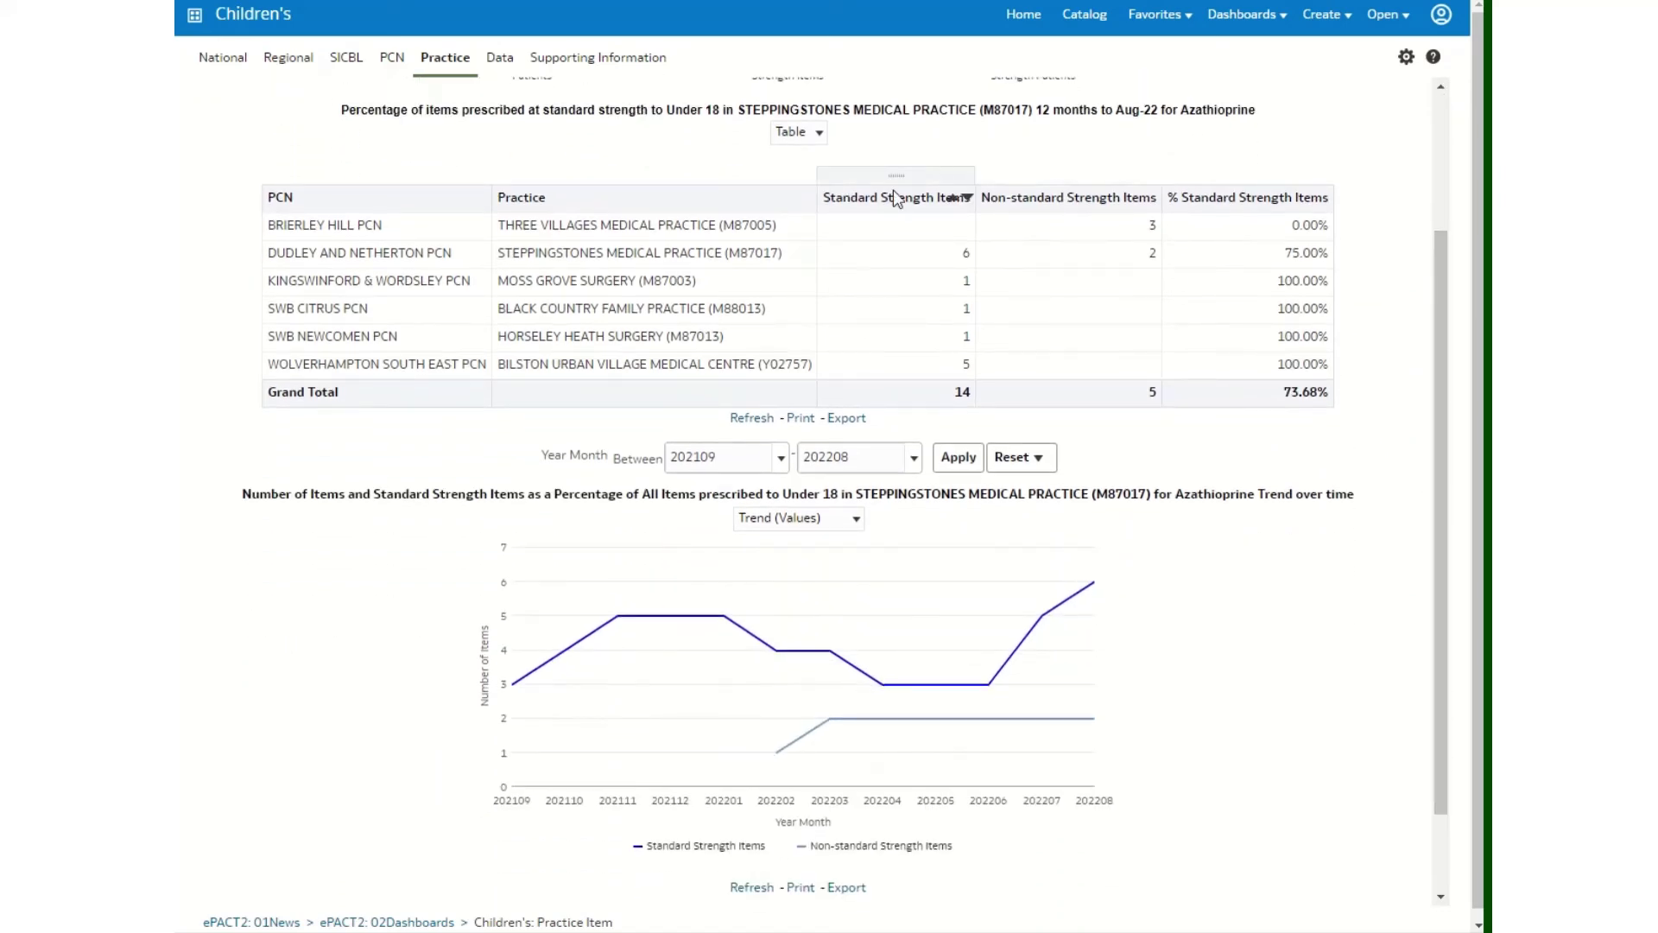
left_click(811, 132)
left_click(795, 153)
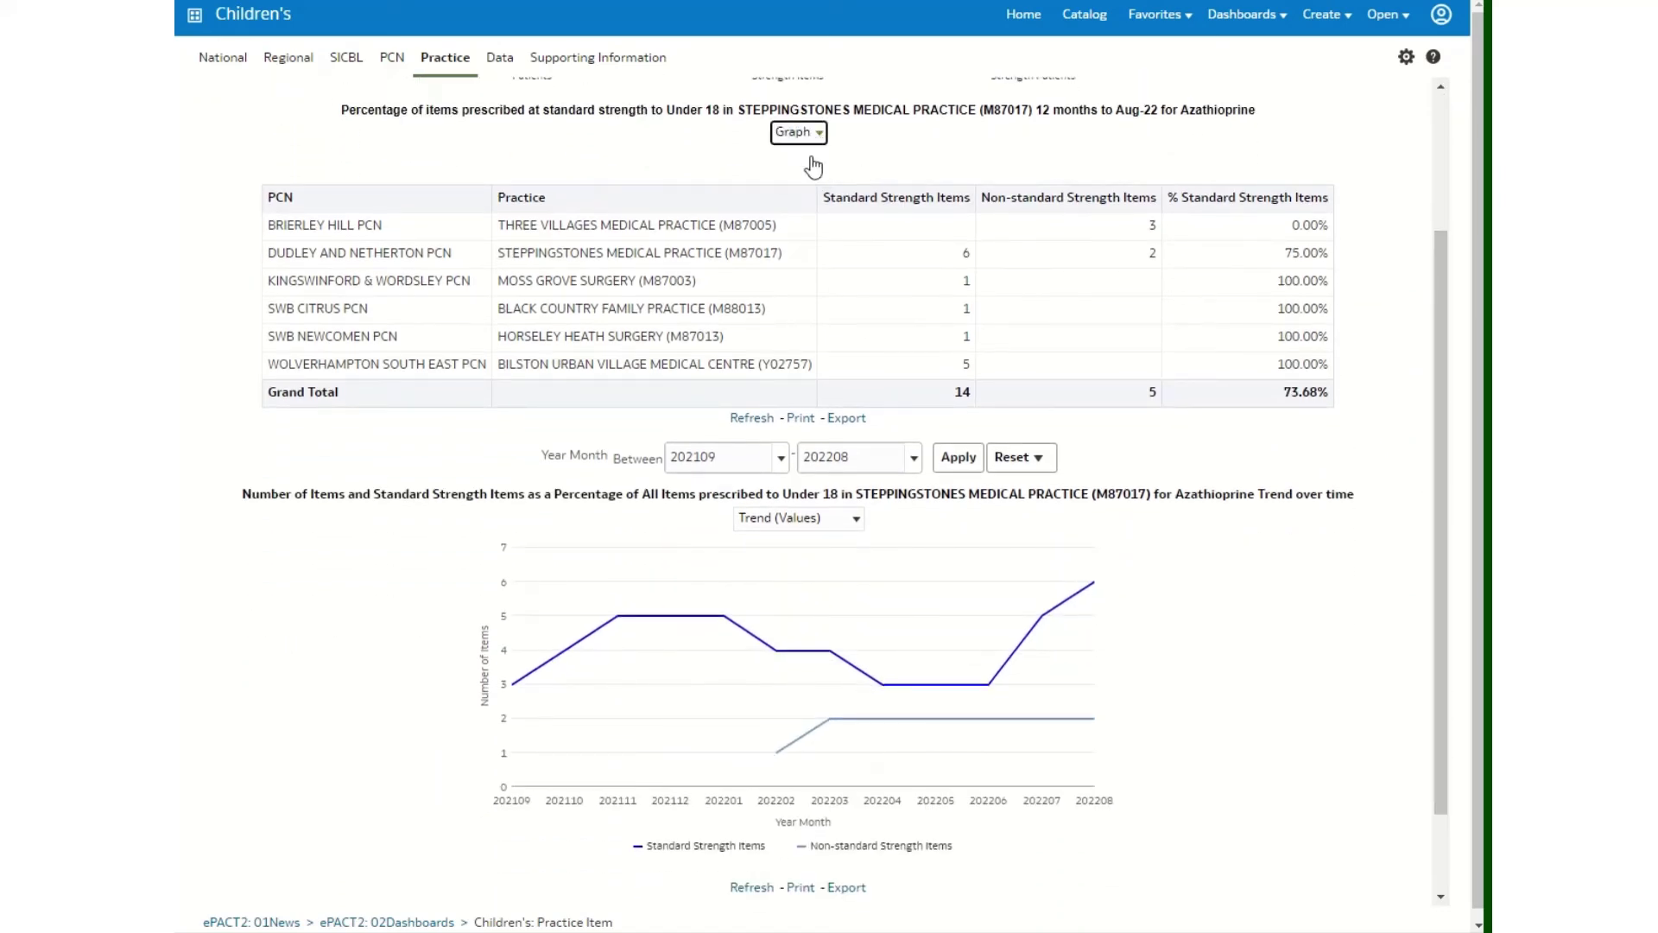
- Inspect the monthly points of the standard and non-standard strength lines in the practice's trend chart
scroll(1157, 458, "down", 2)
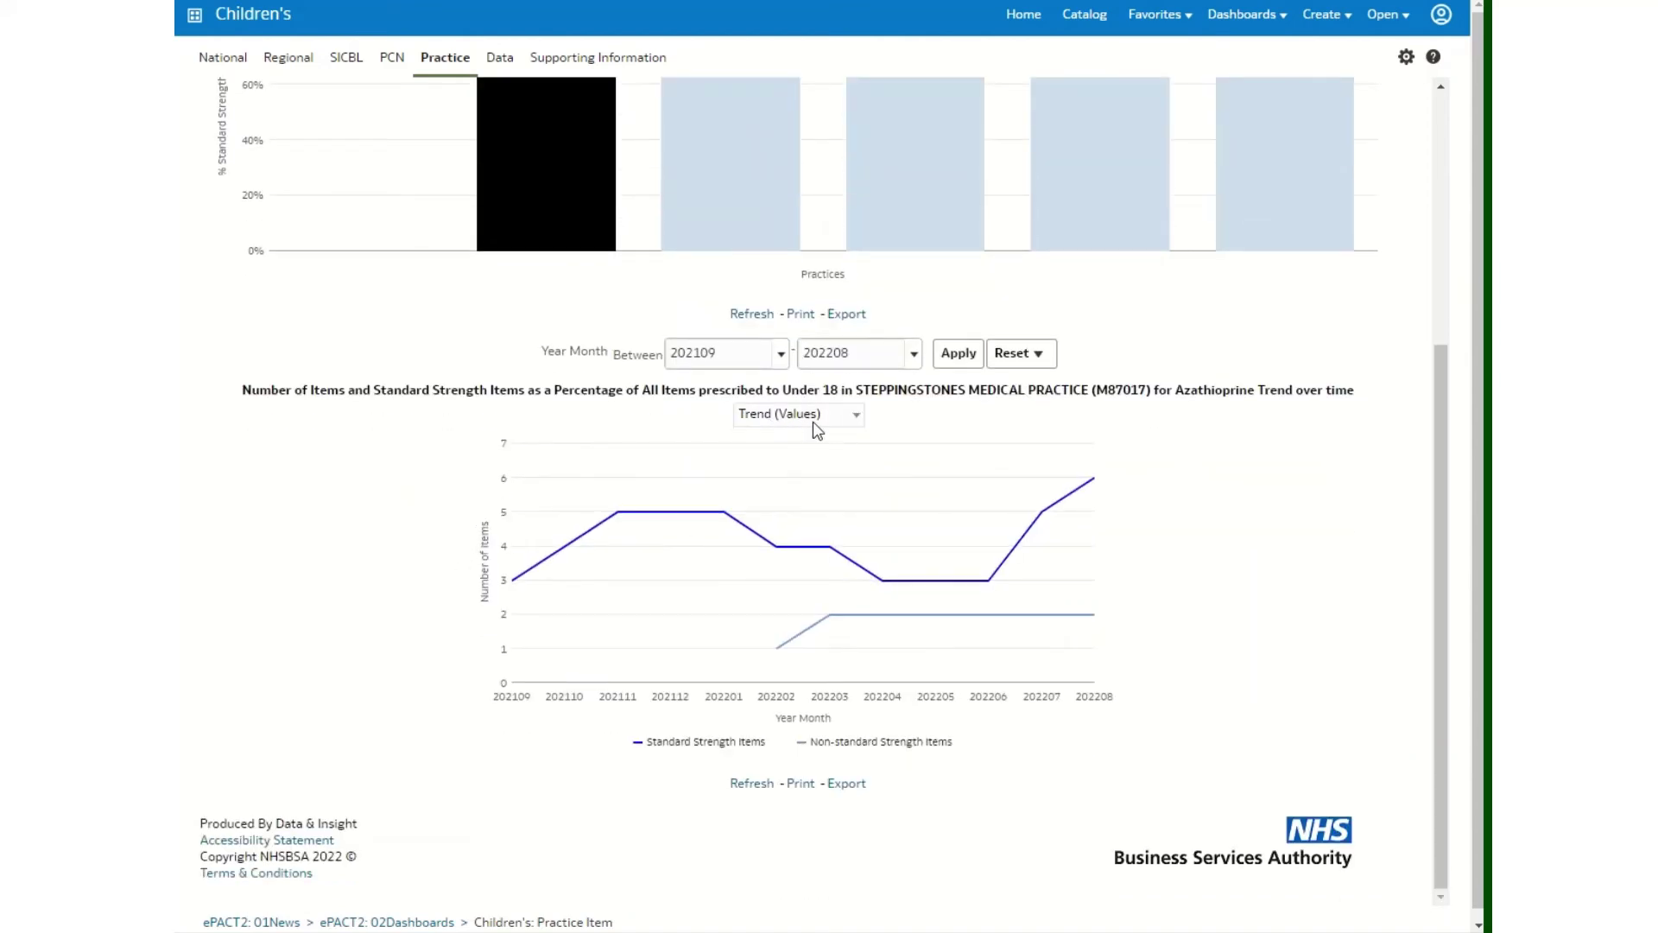
mouse_move(513, 589)
mouse_move(779, 657)
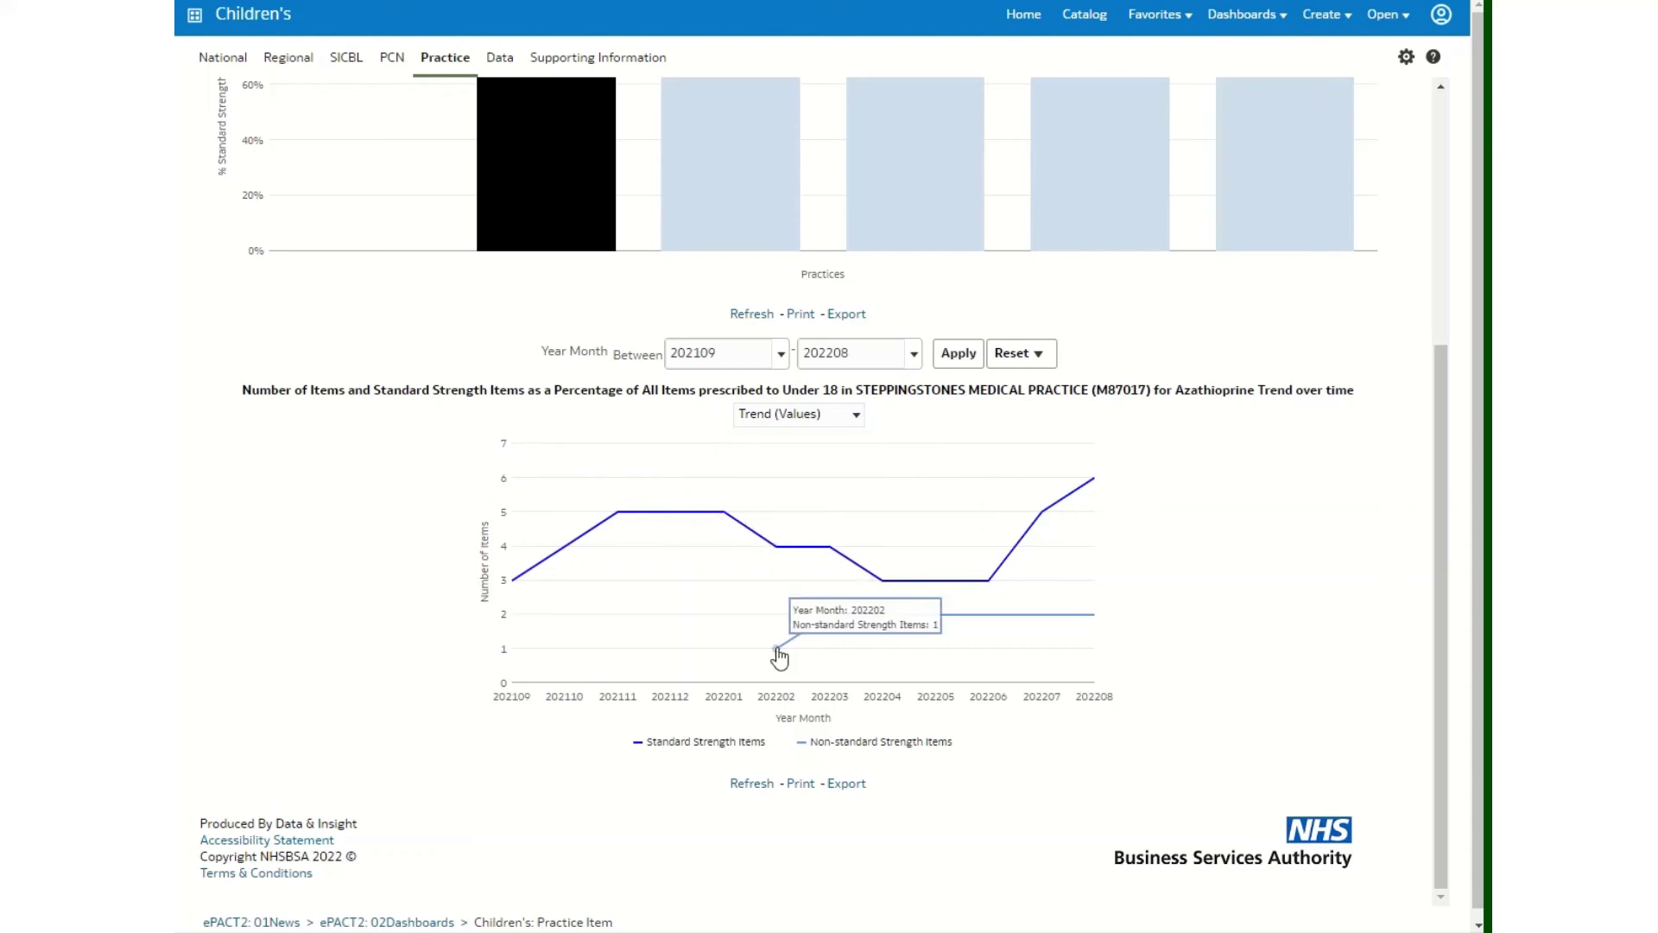
mouse_move(887, 626)
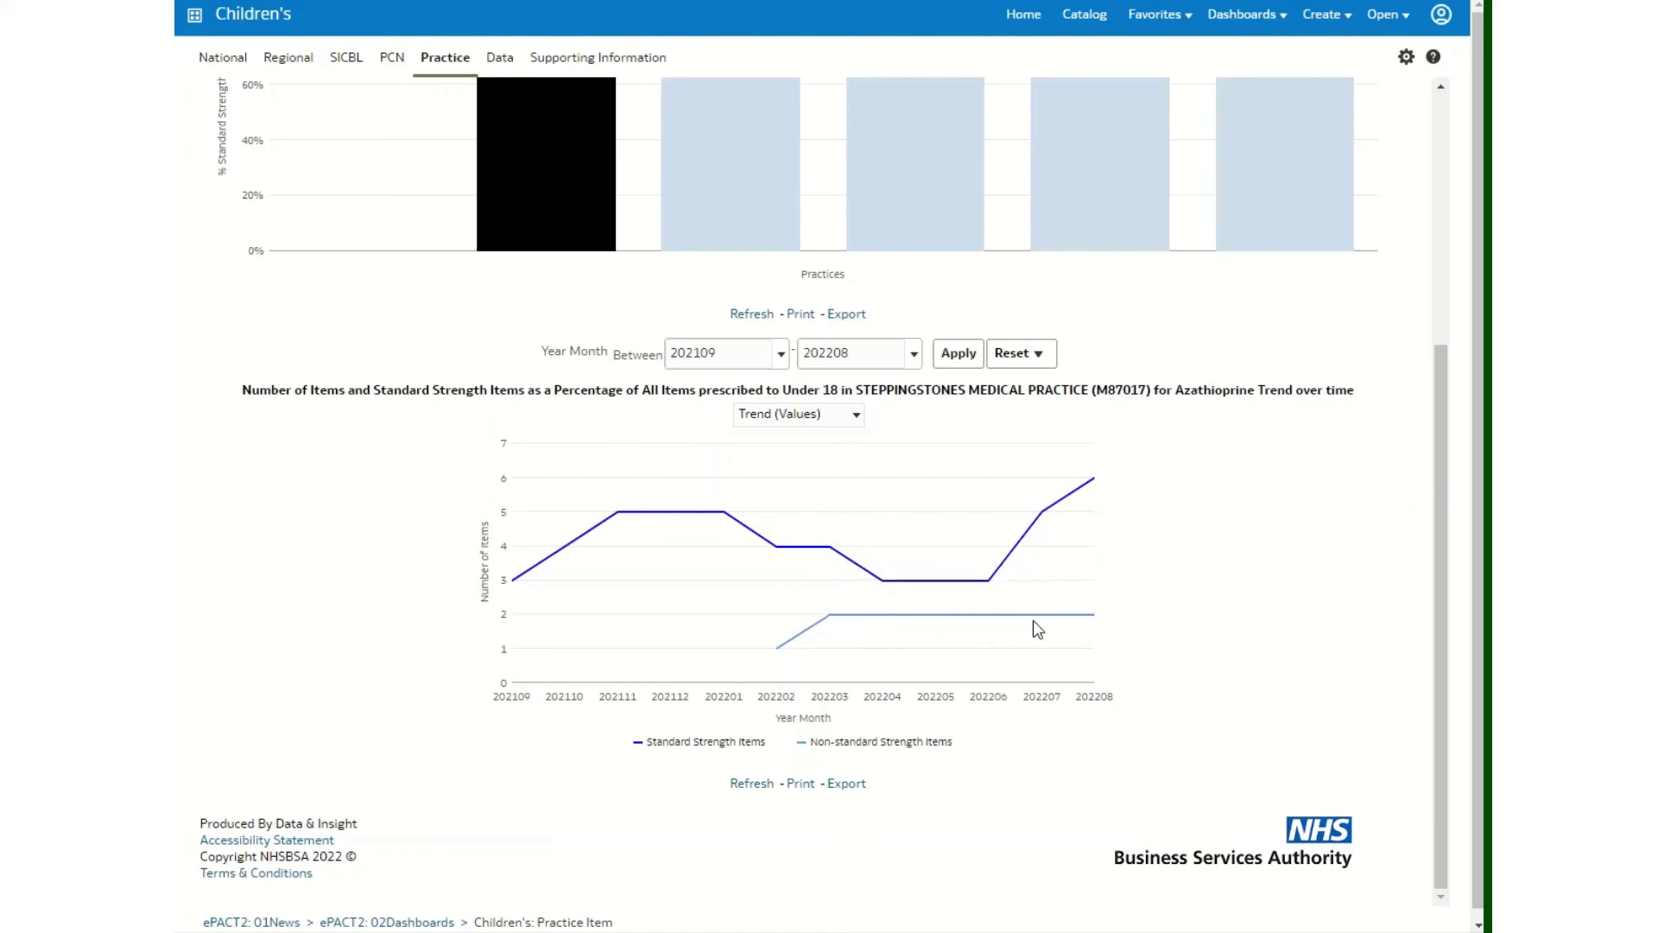
- Switch the practice's Azathioprine trend chart from item values to Trend (Percentage)
mouse_move(1095, 626)
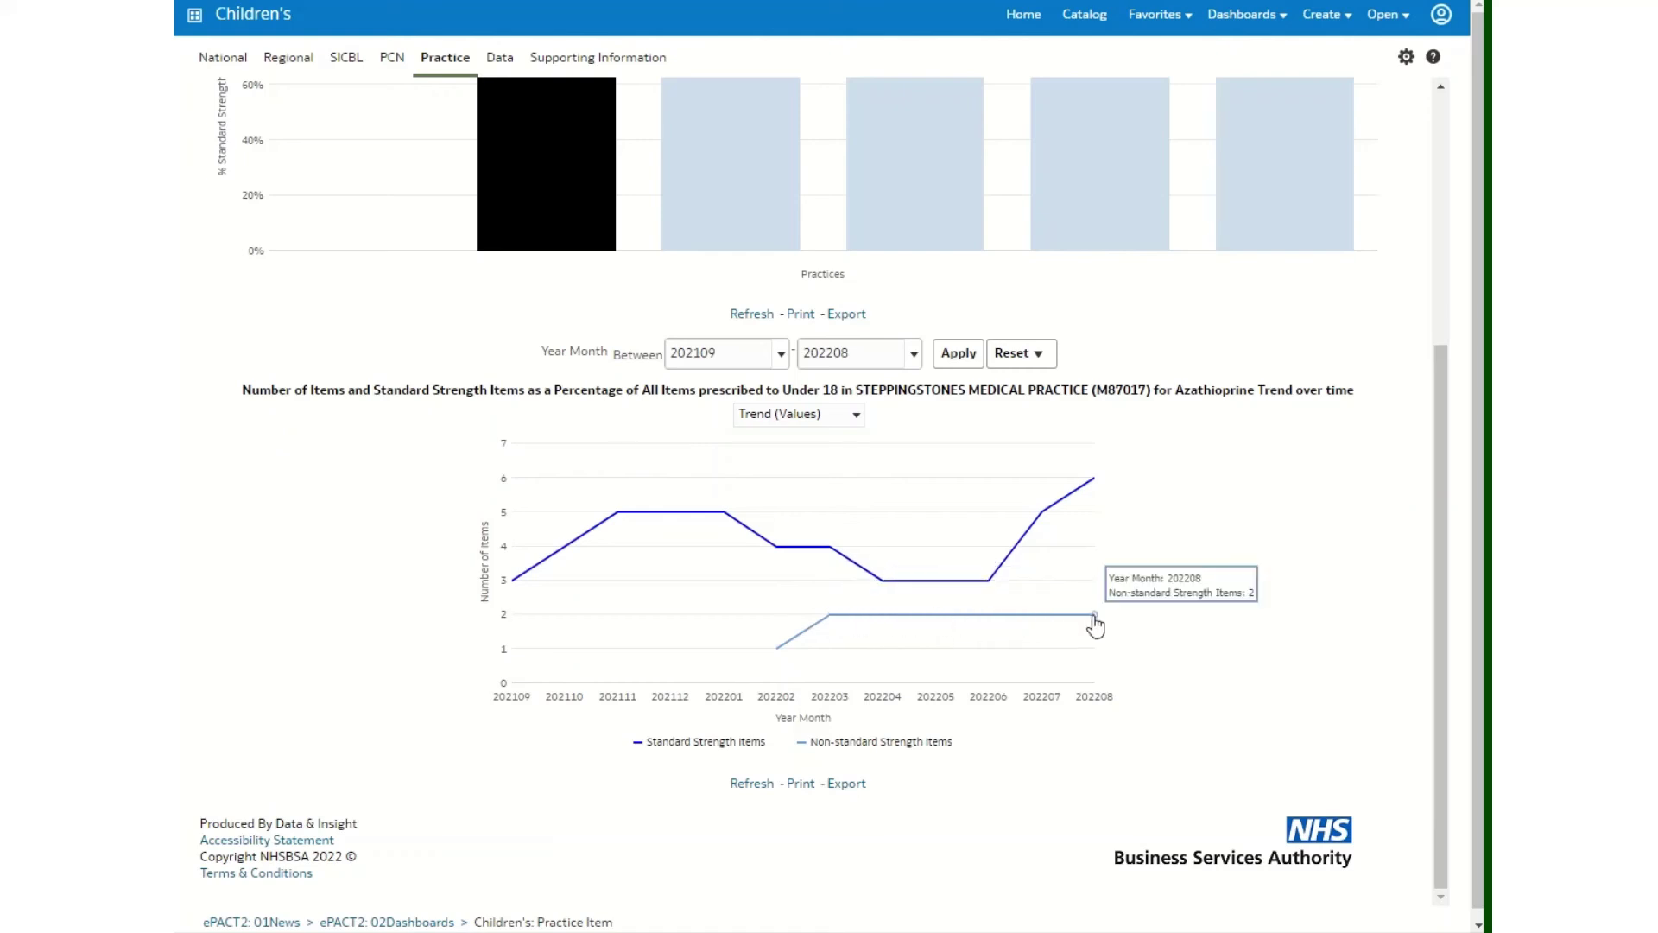
left_click(857, 416)
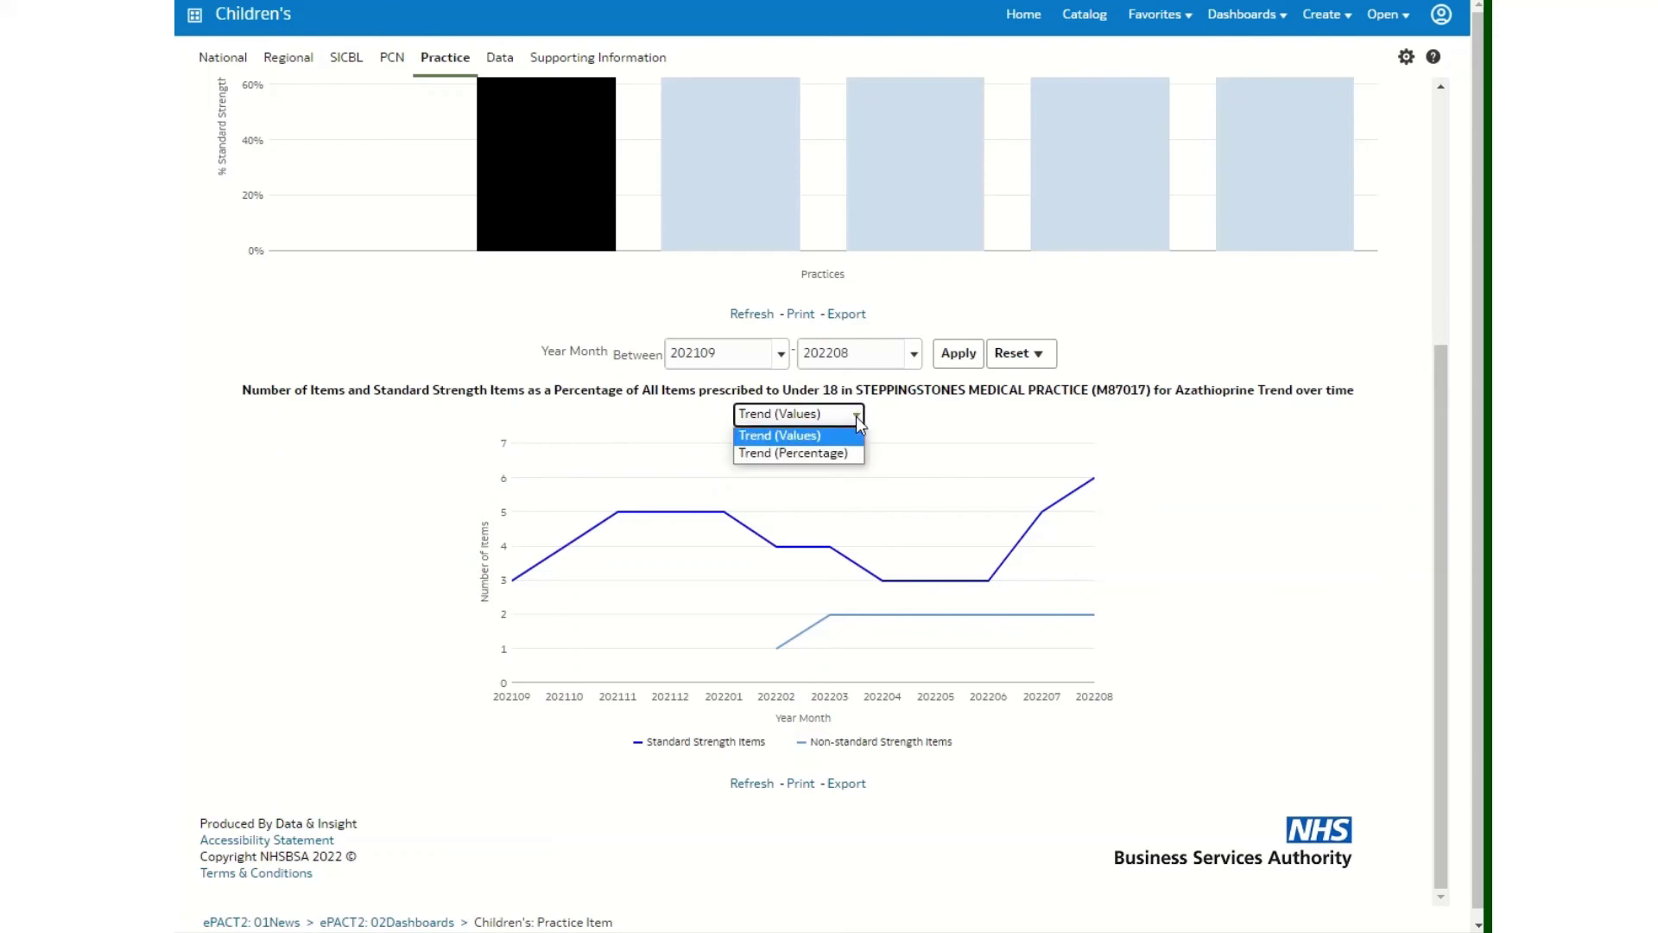
left_click(814, 458)
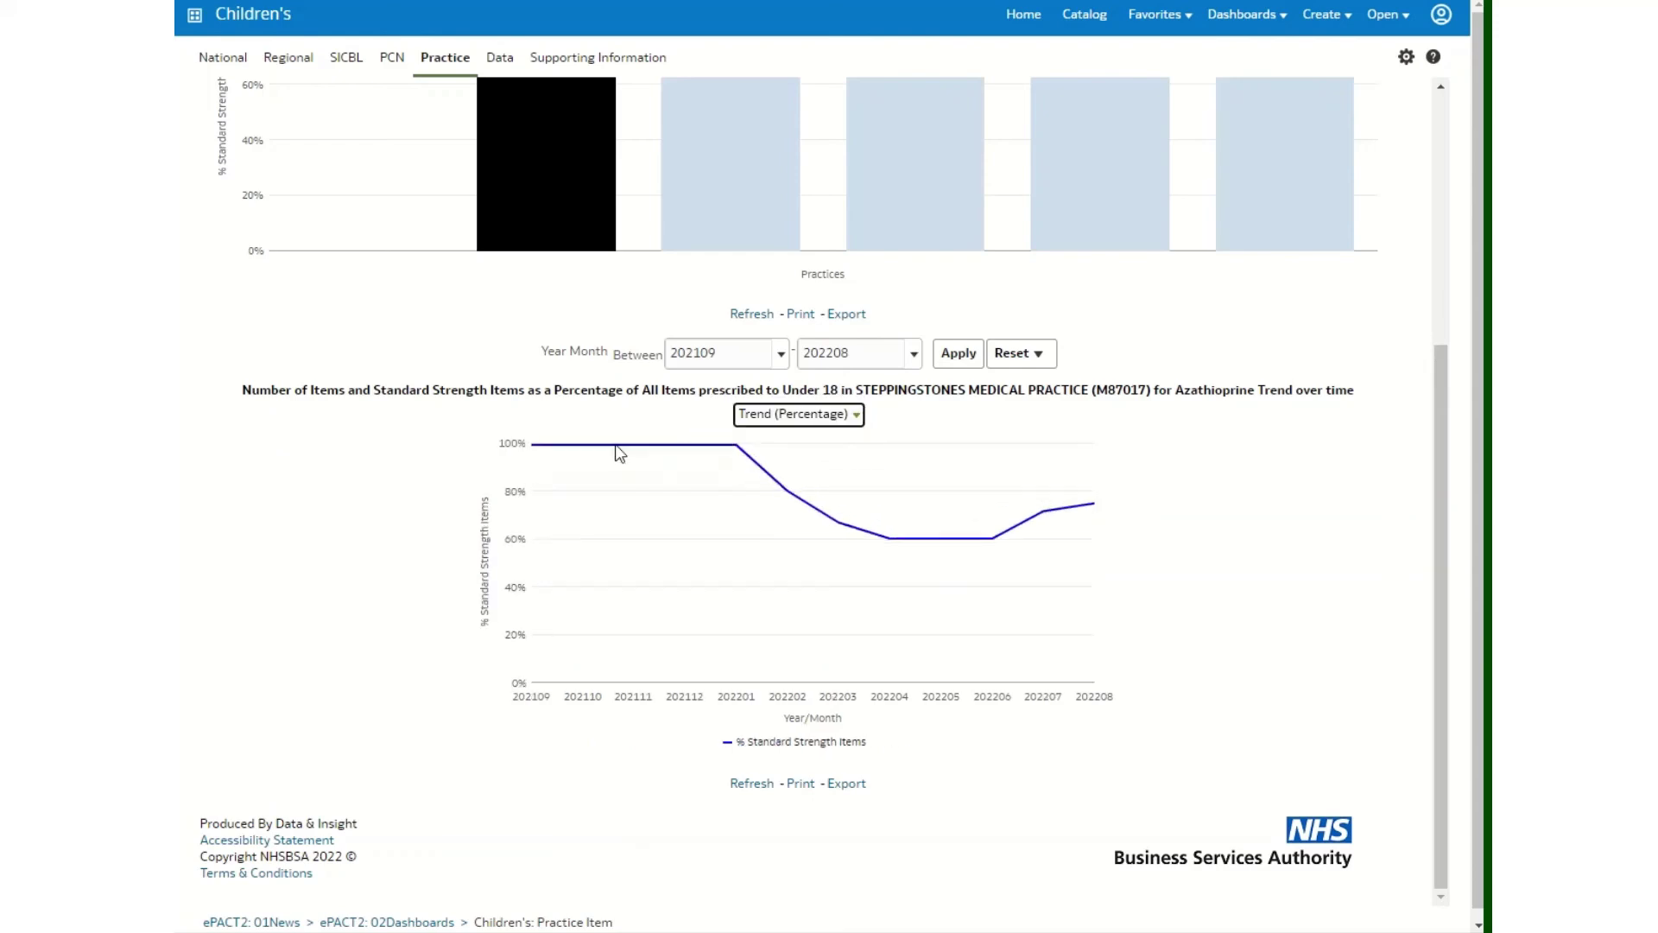
- Inspect the monthly percentages of standard strength items along the trend line and review the practice bar graph above it
mouse_move(532, 447)
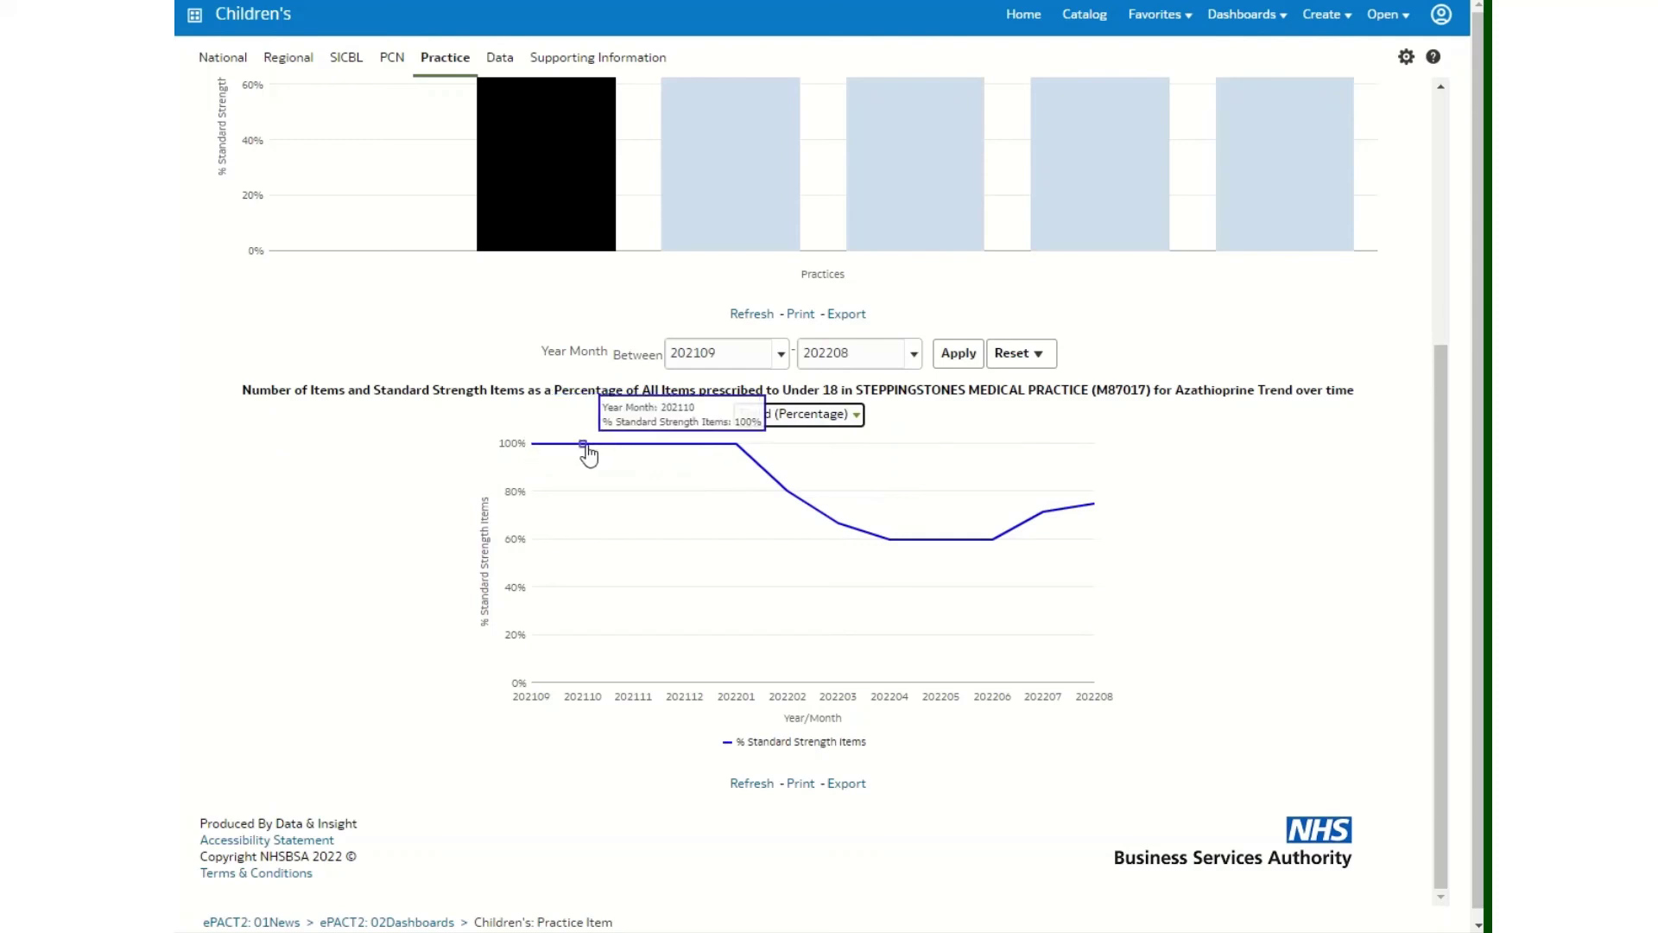
mouse_move(635, 448)
mouse_move(688, 449)
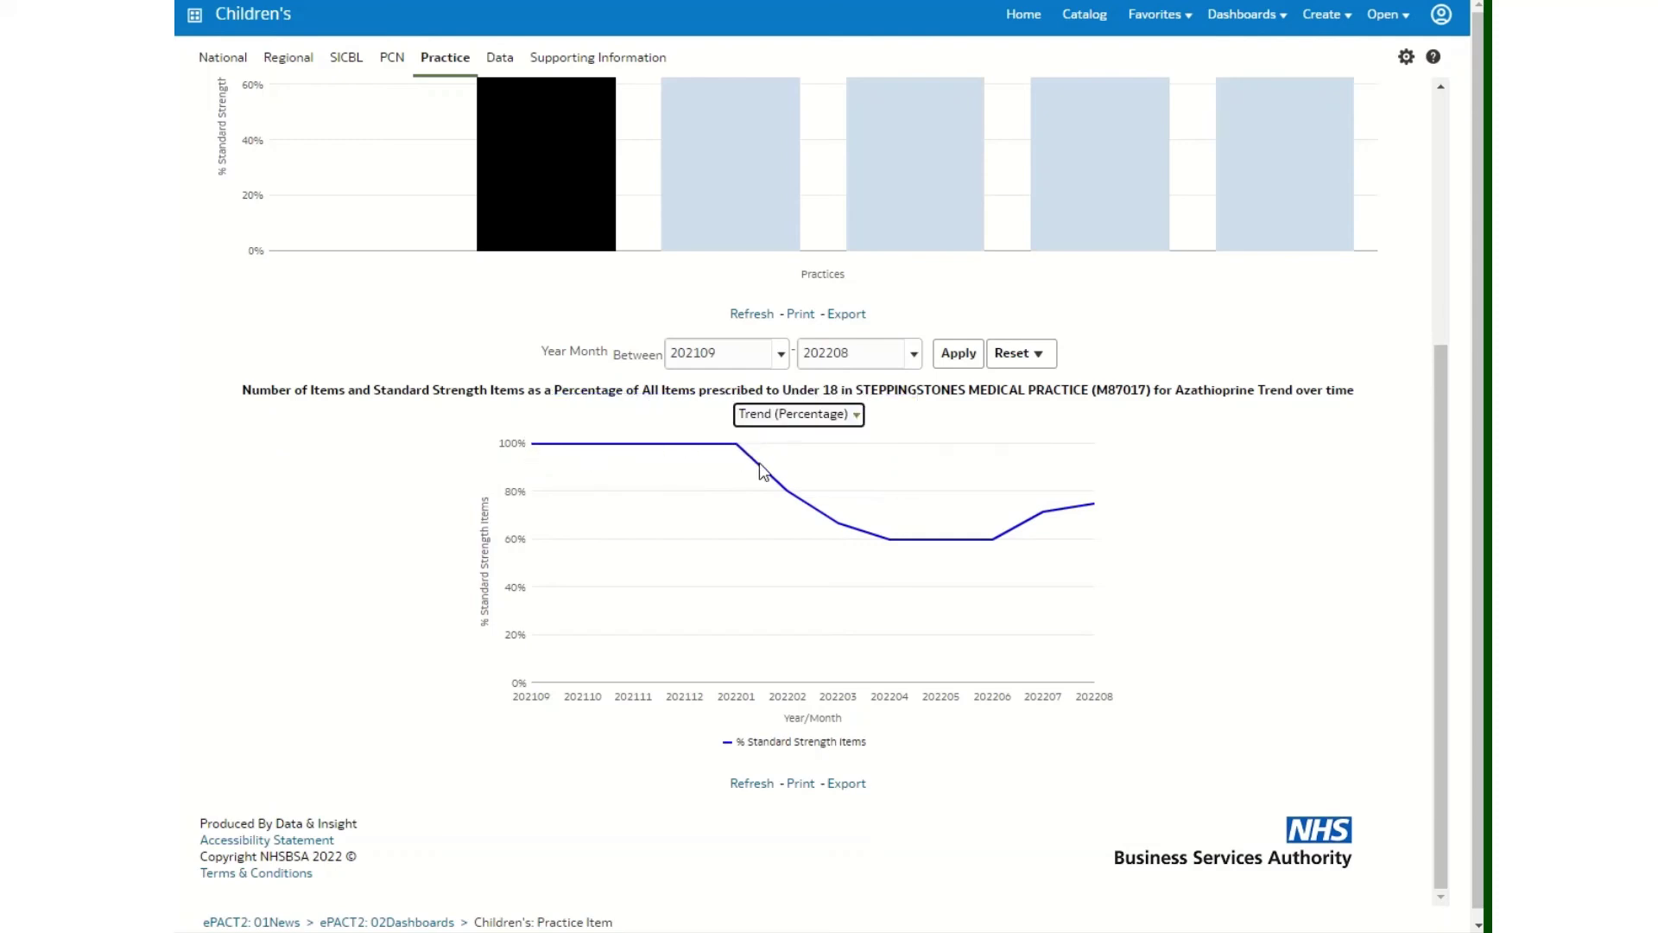
mouse_move(788, 497)
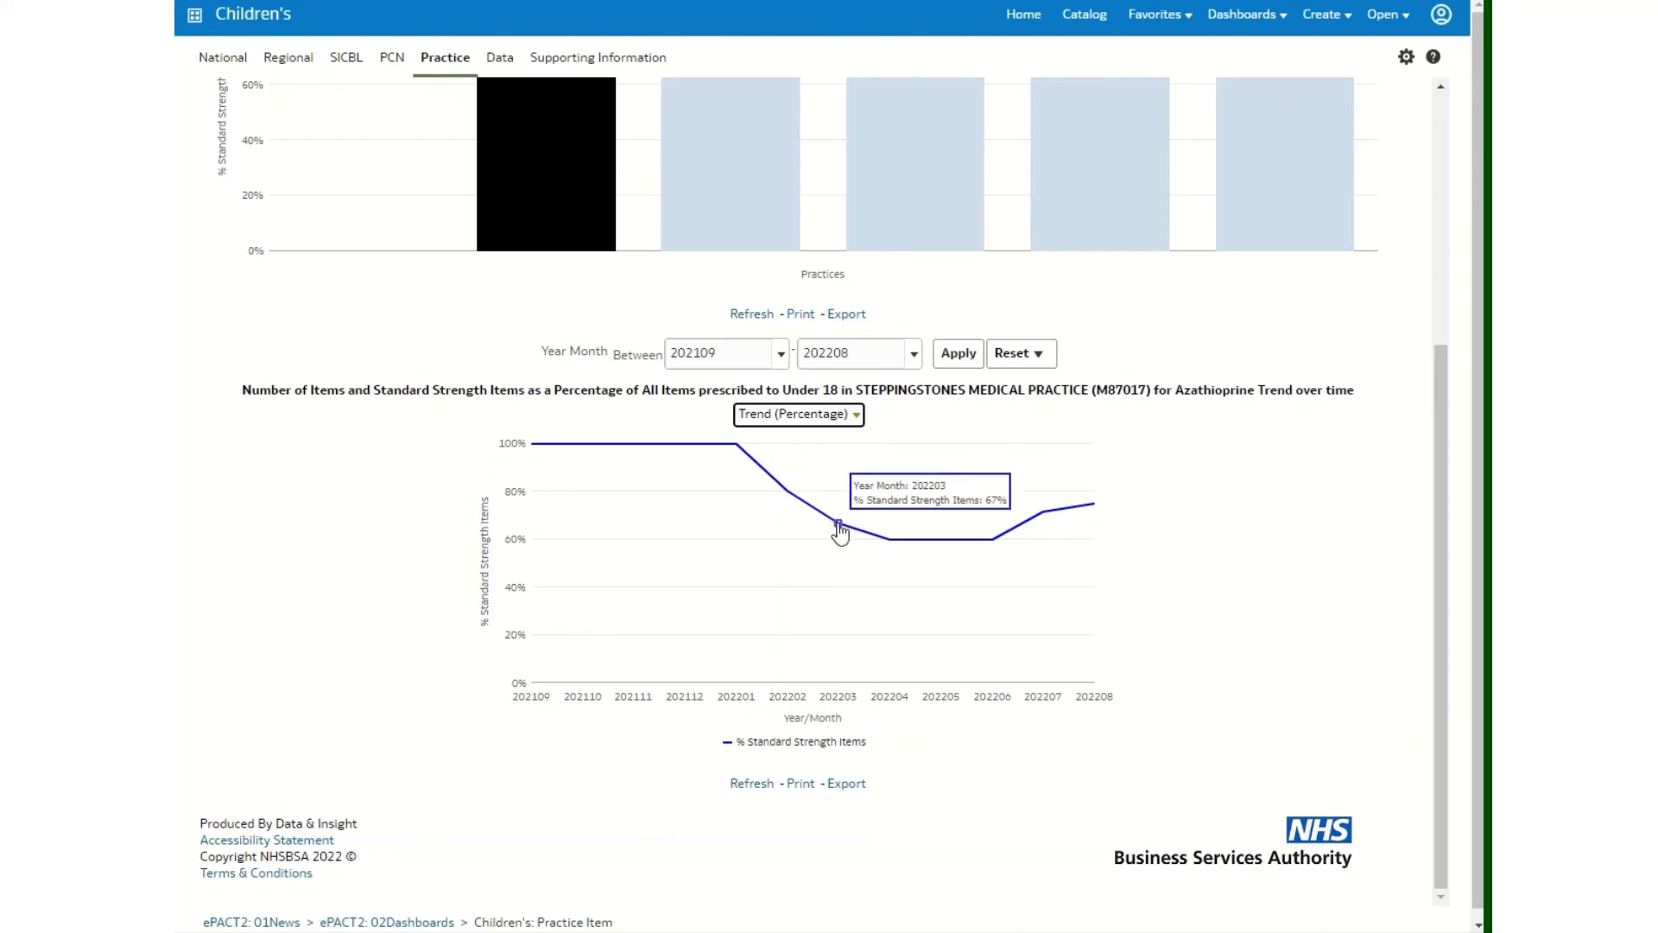
scroll(1202, 492, "up", 3)
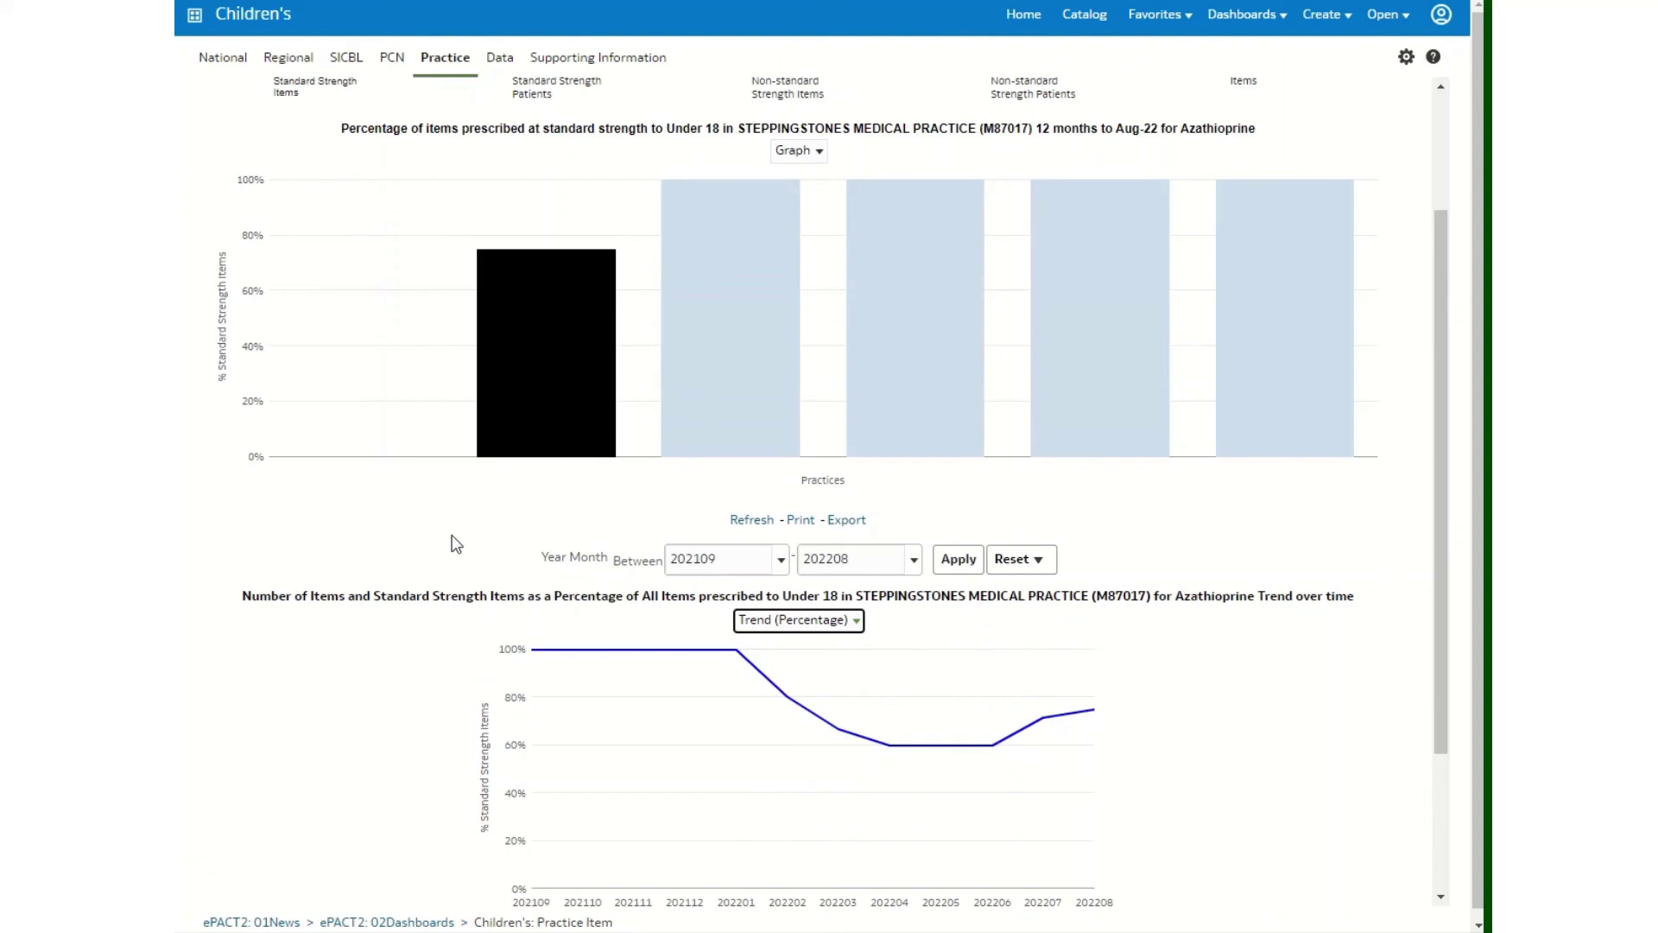
scroll(493, 509, "down", 3)
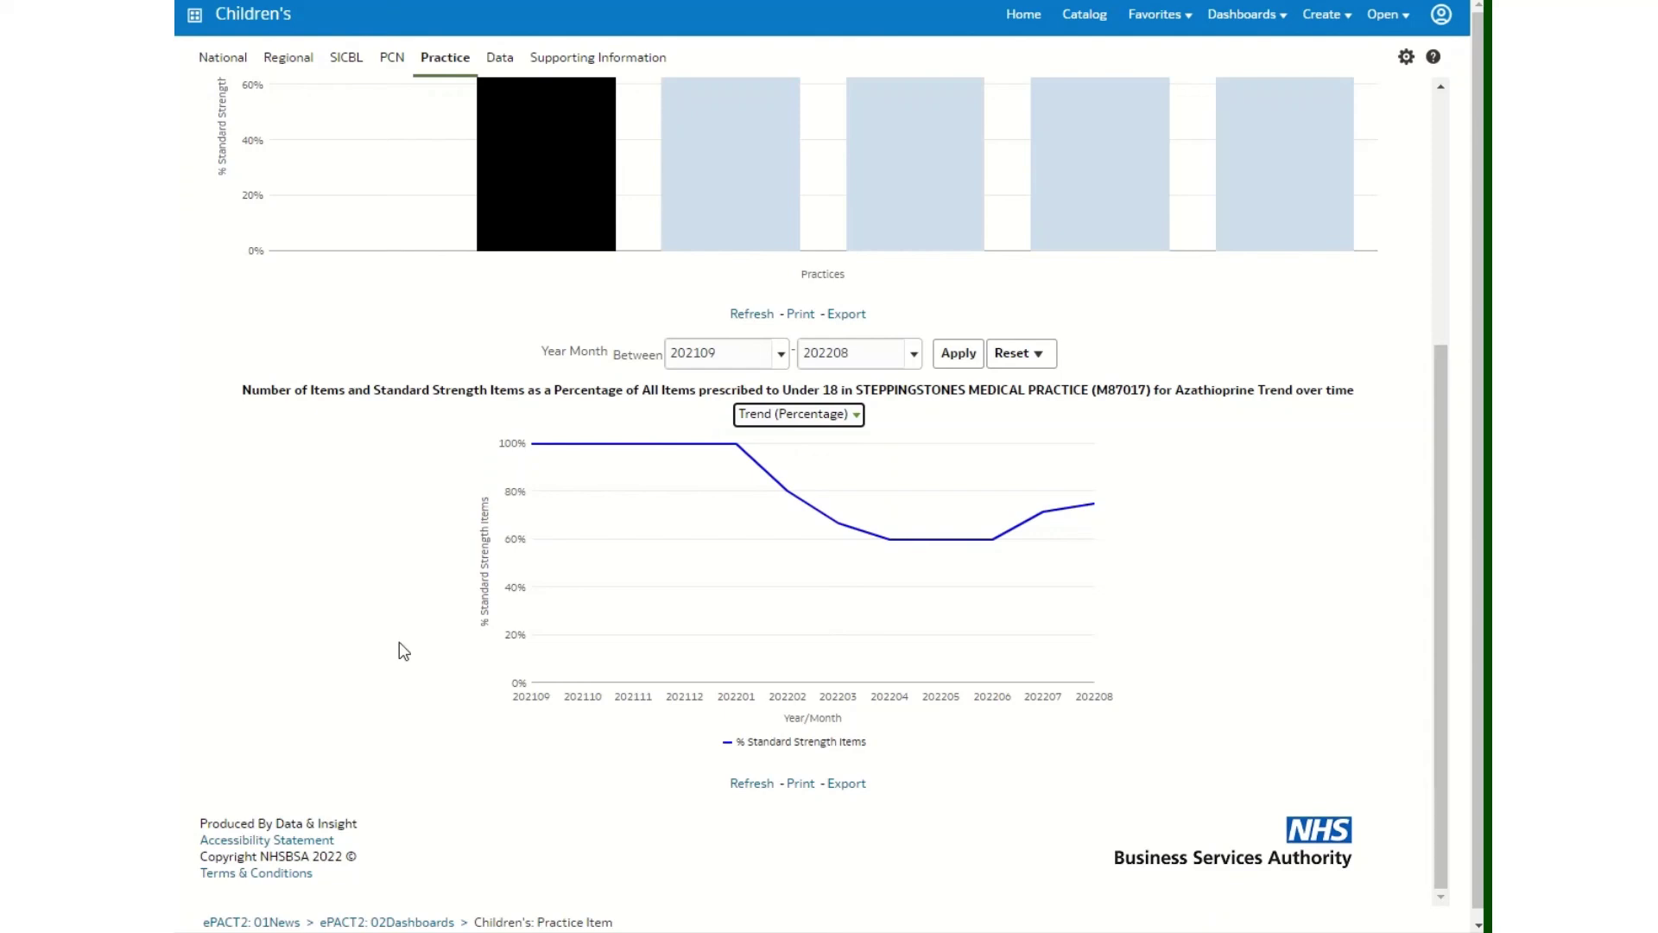
- Read the supporting information and the Patient Details request procedure, and return to the Practice Item report
scroll(401, 644, "up", 5)
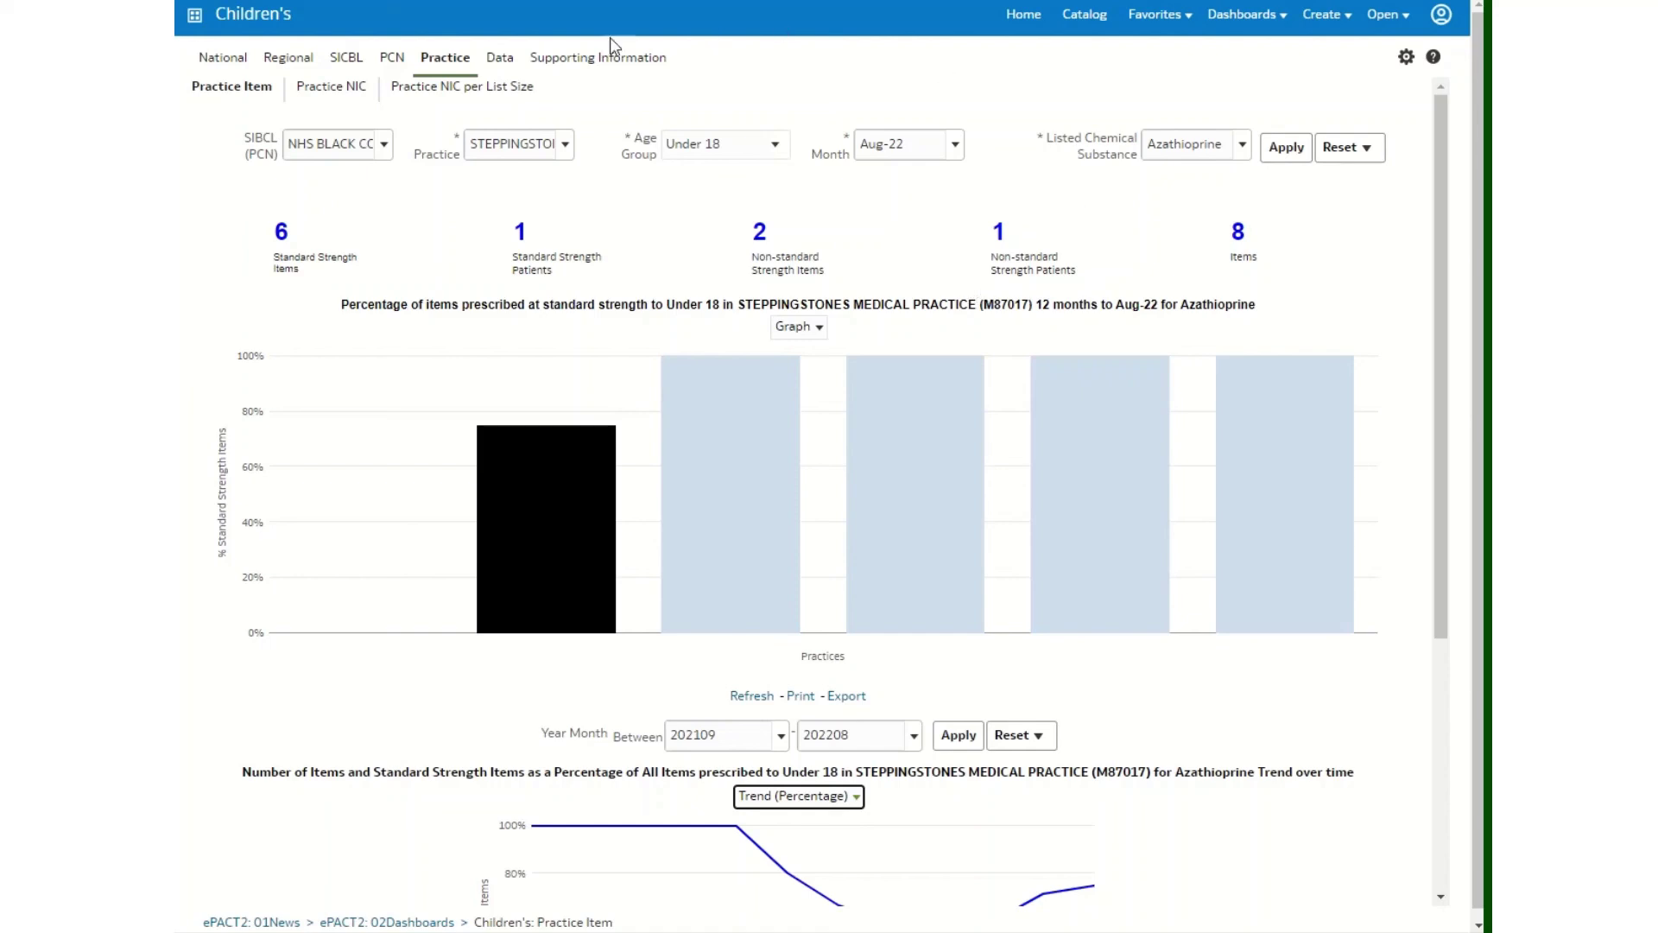
left_click(604, 64)
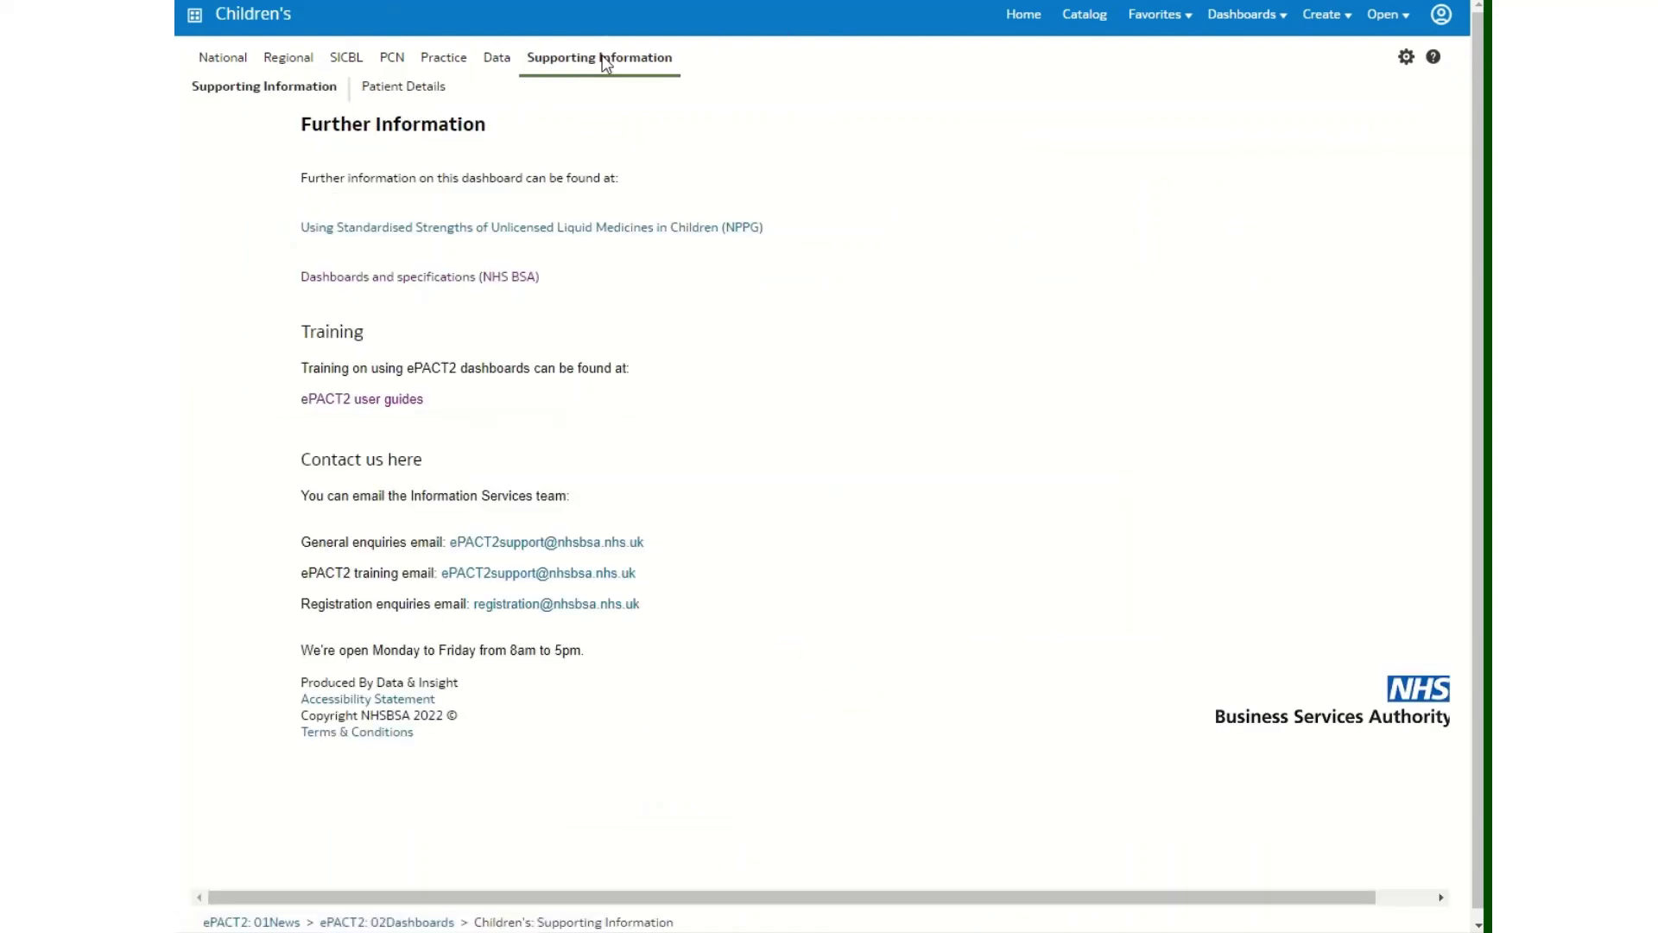
left_click(400, 90)
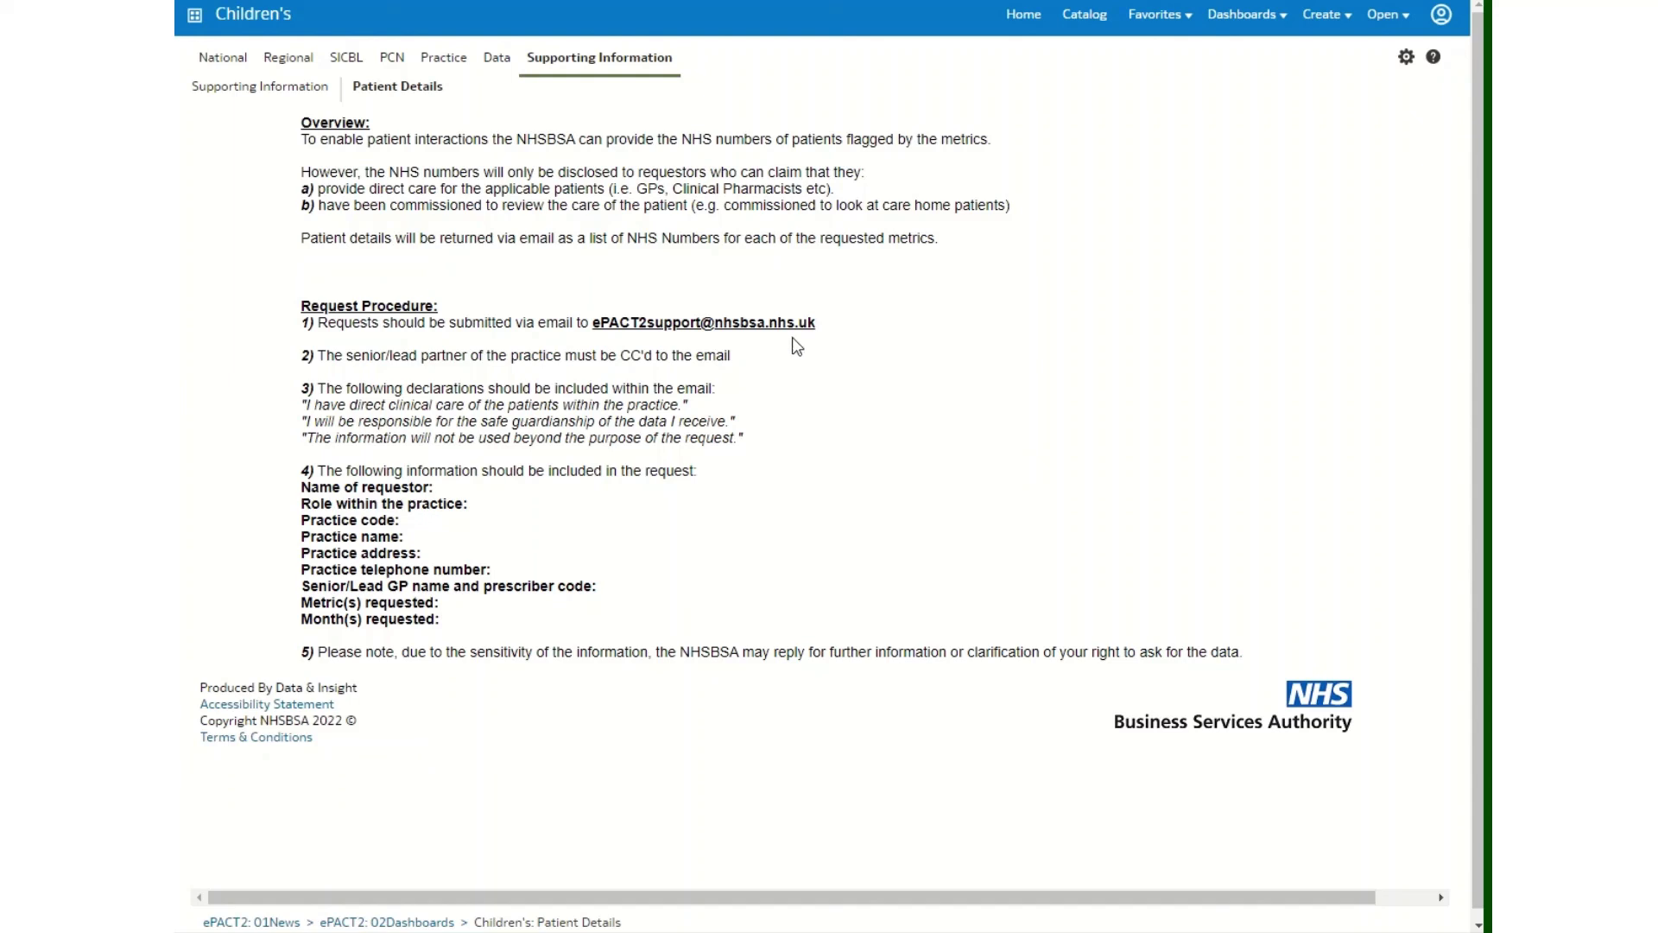
left_click(441, 60)
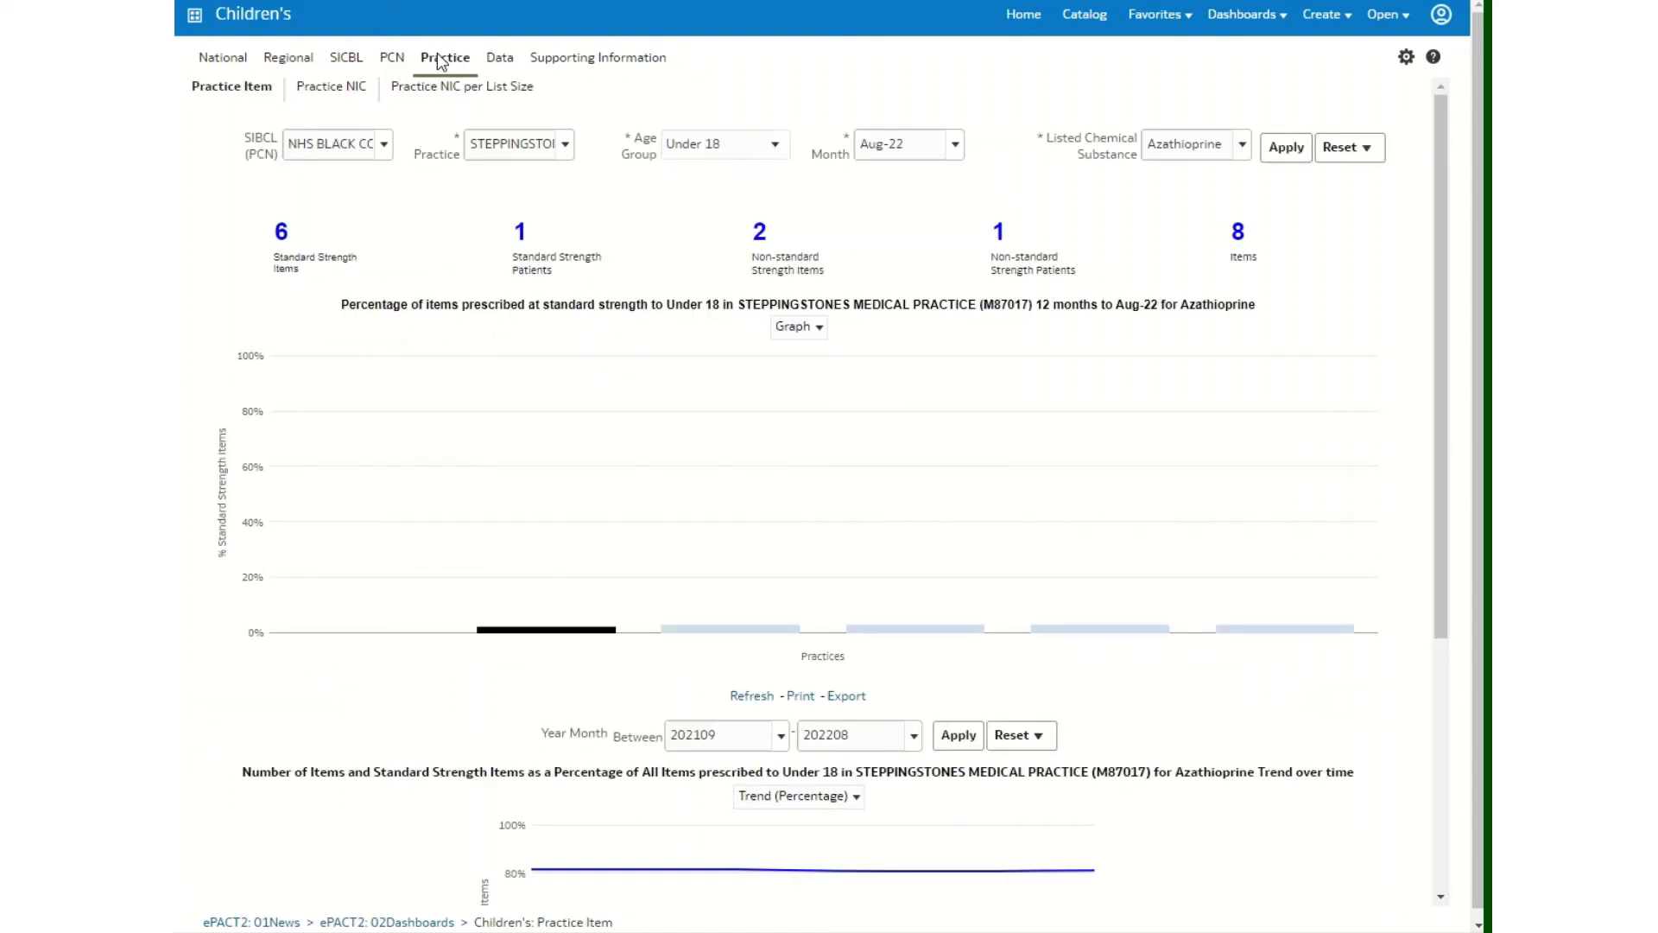